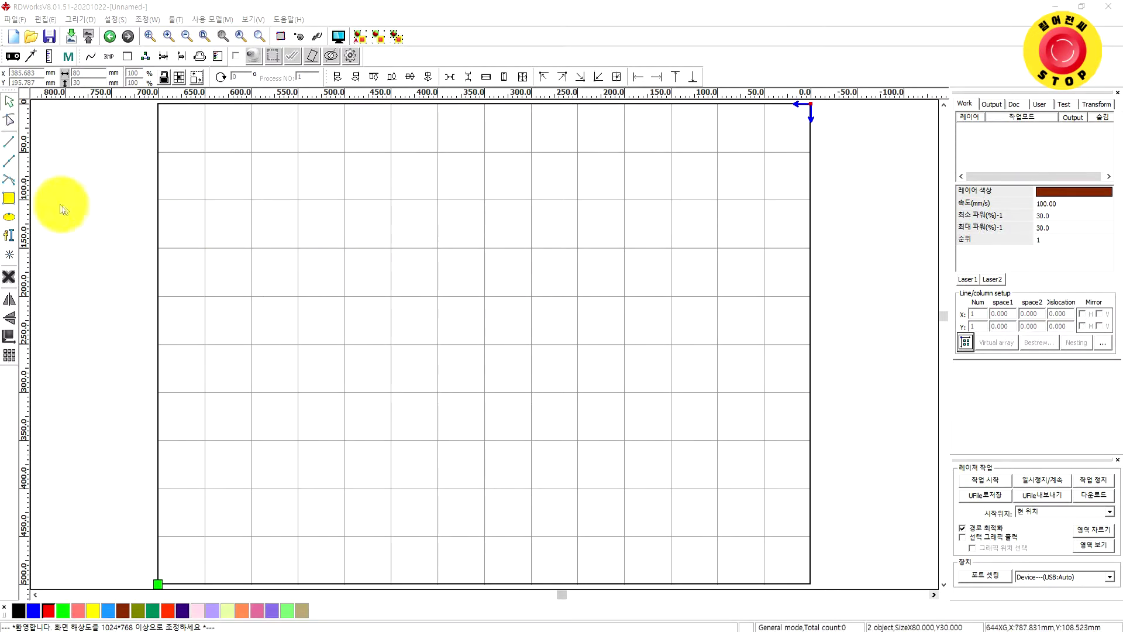
Draw a 178.172 × 85.322 mm rectangle and assign it to the blue 컷 layer
left_click(9, 199)
left_click_drag(375, 257, 540, 338)
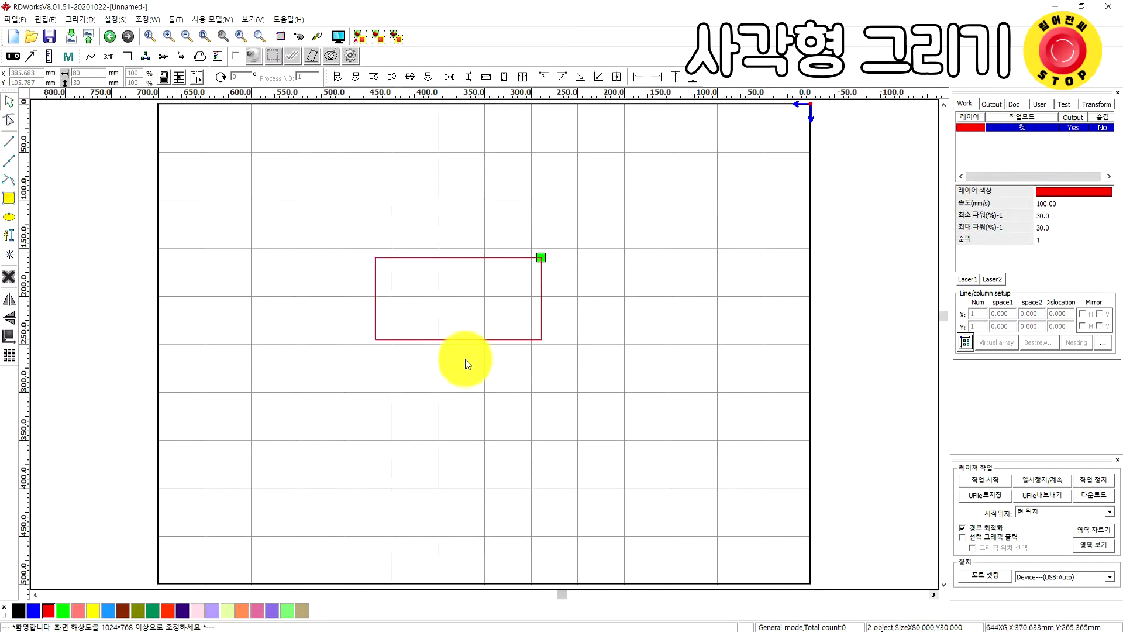
left_click_drag(346, 221, 622, 421)
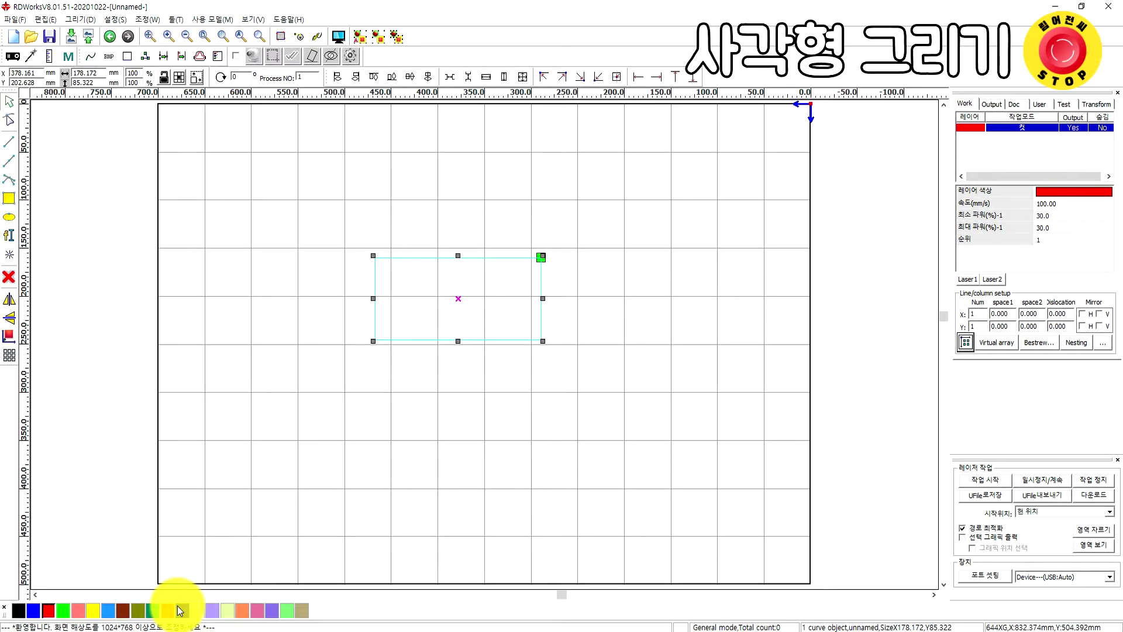
left_click(33, 611)
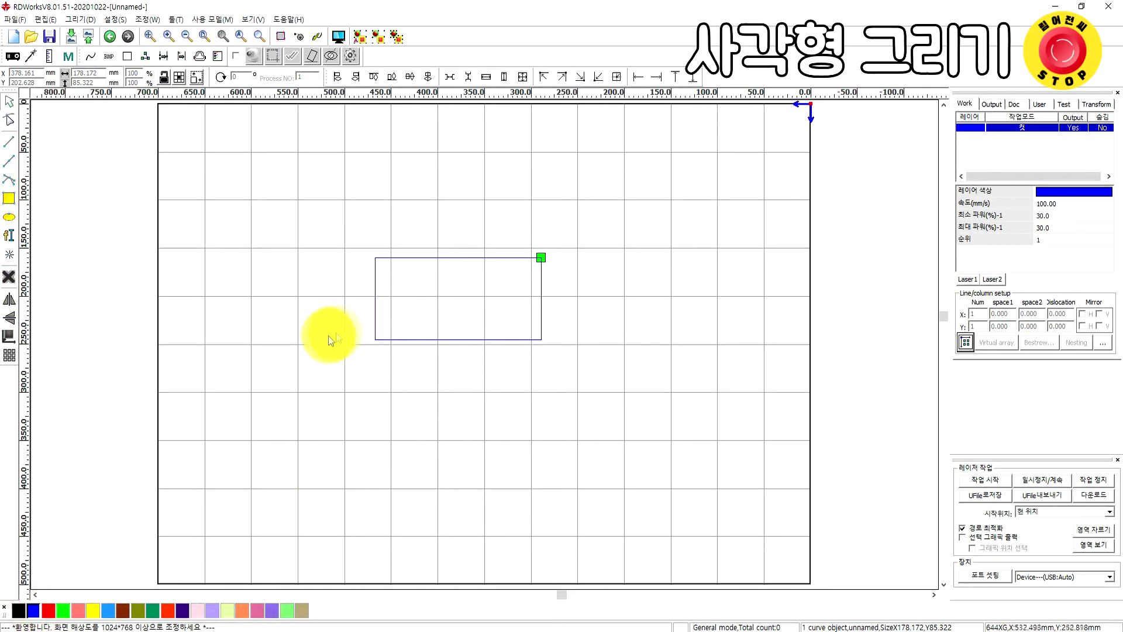
left_click(373, 310)
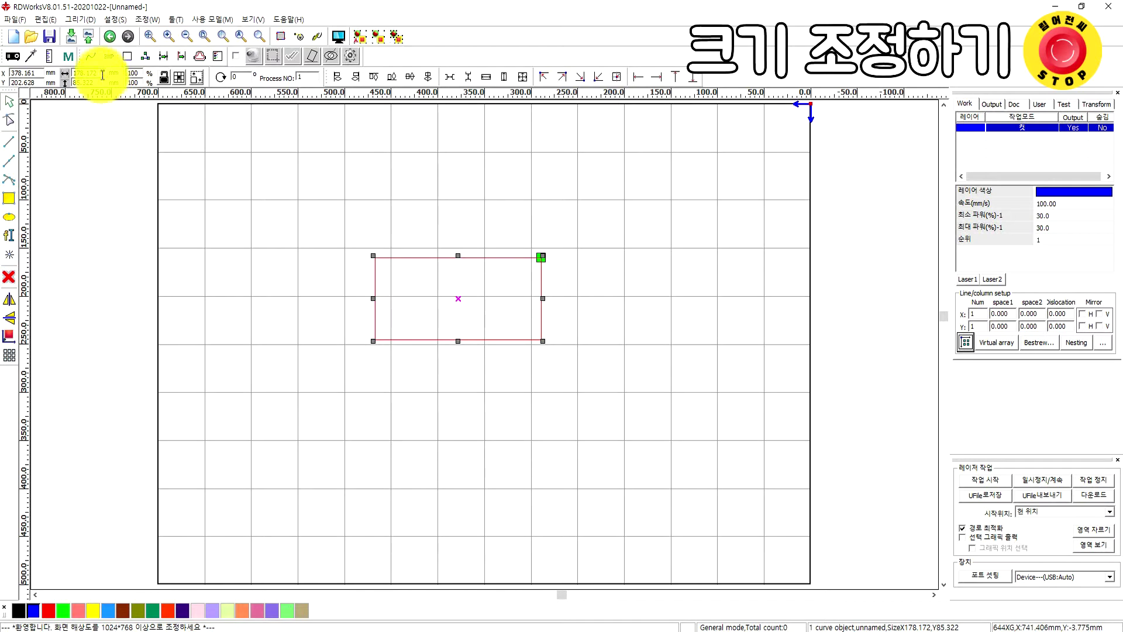
Set the rectangle's width to 80 mm and height to 20 mm, then reselect it
double_click(95, 73)
type("8")
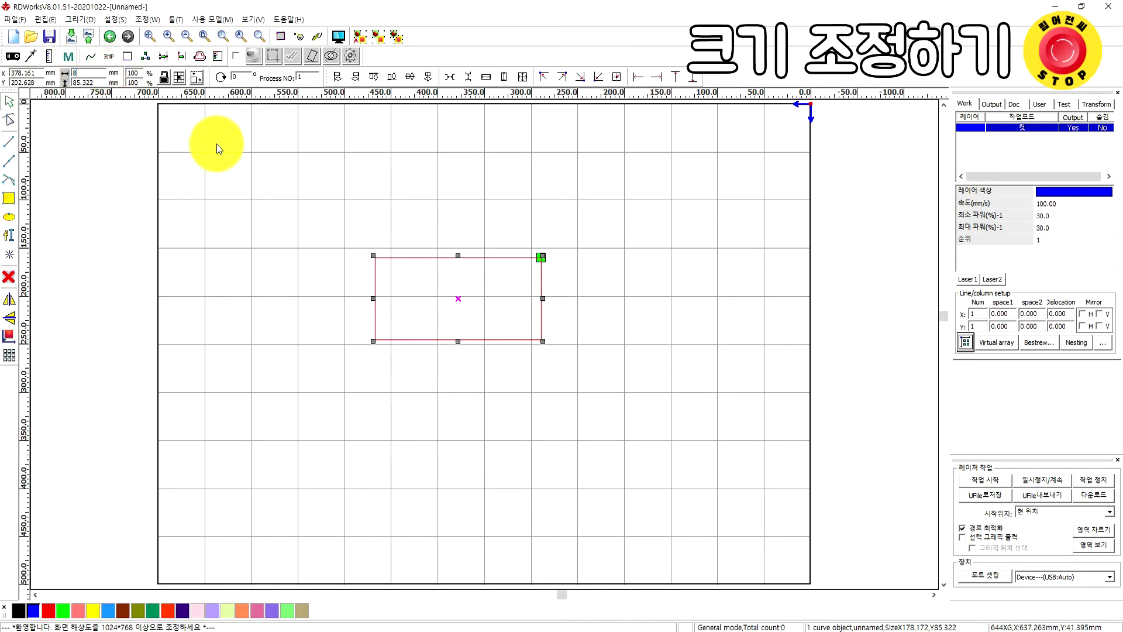
type("0")
key("Tab")
type("20")
key("Return")
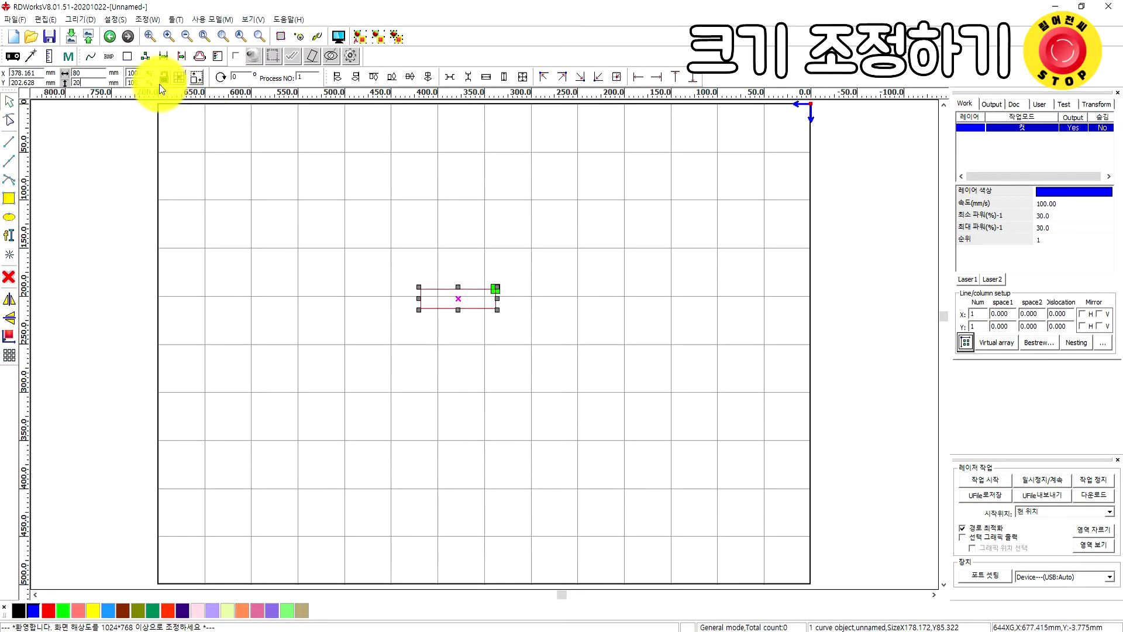
left_click(393, 306)
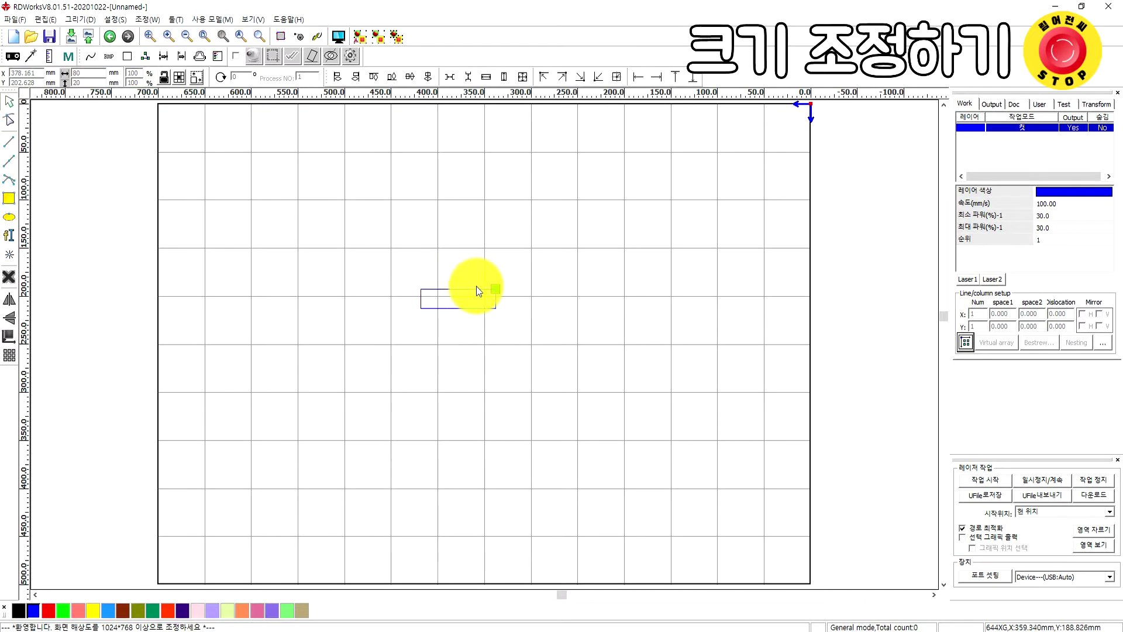
scroll(476, 286, "up", 5)
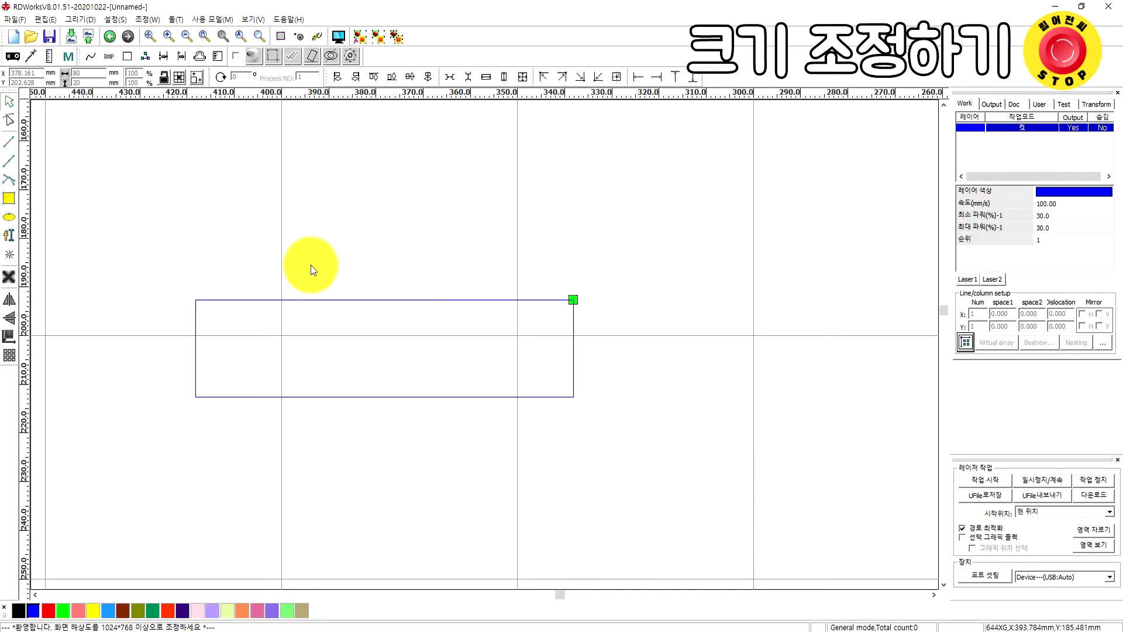
left_click(220, 300)
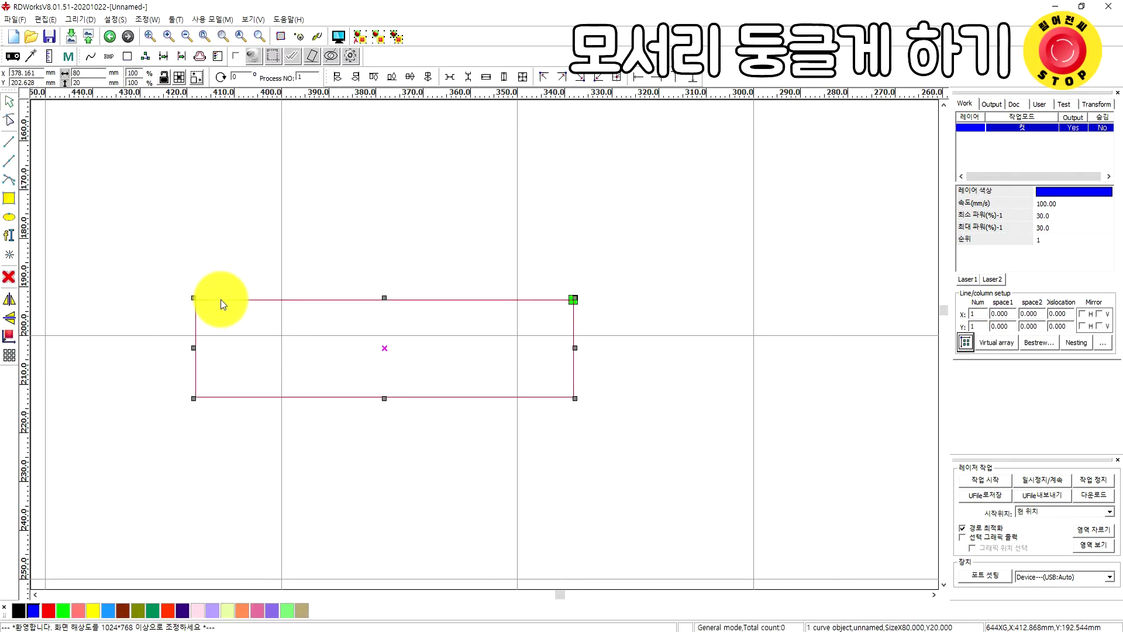
Use Draw > Chamfering to round all four corners automatically with a 3 mm radius
left_click(80, 19)
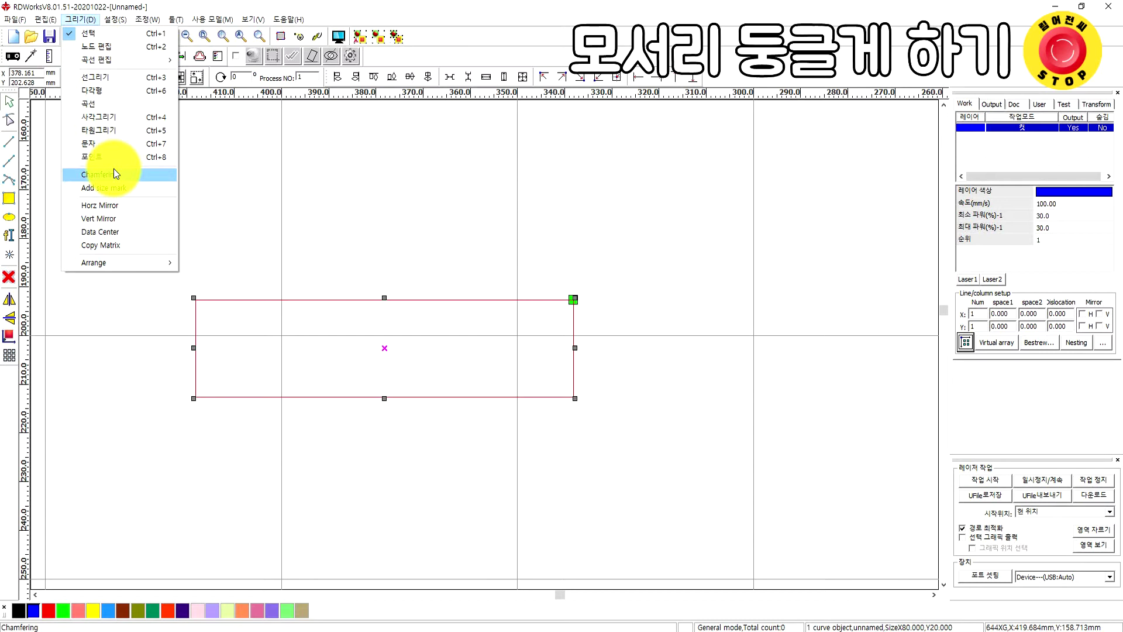
left_click(114, 174)
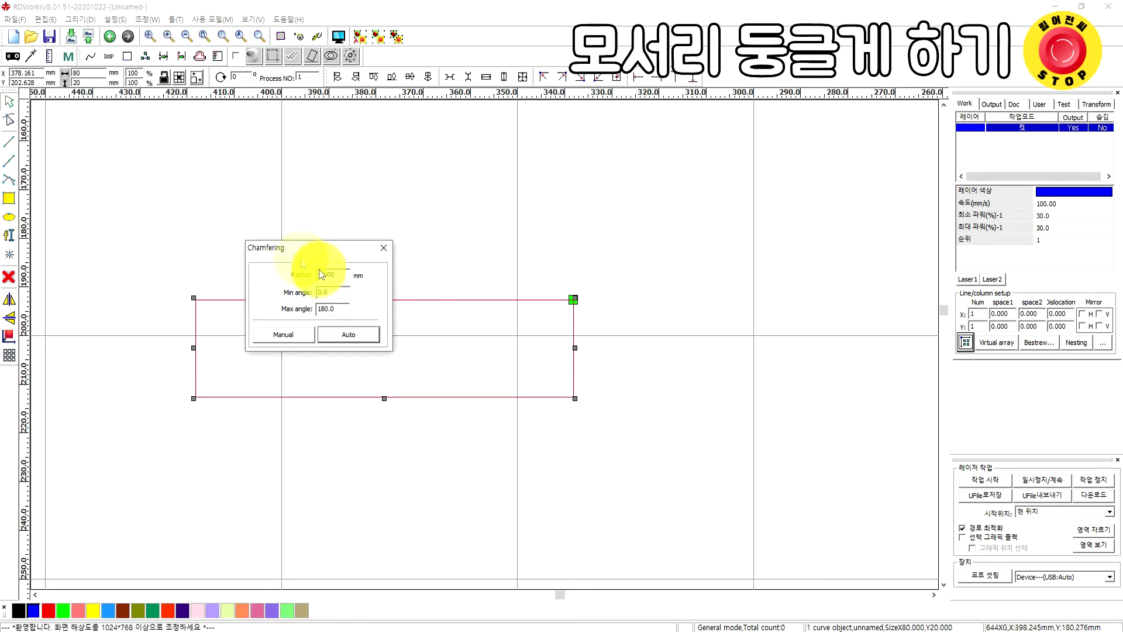
double_click(336, 274)
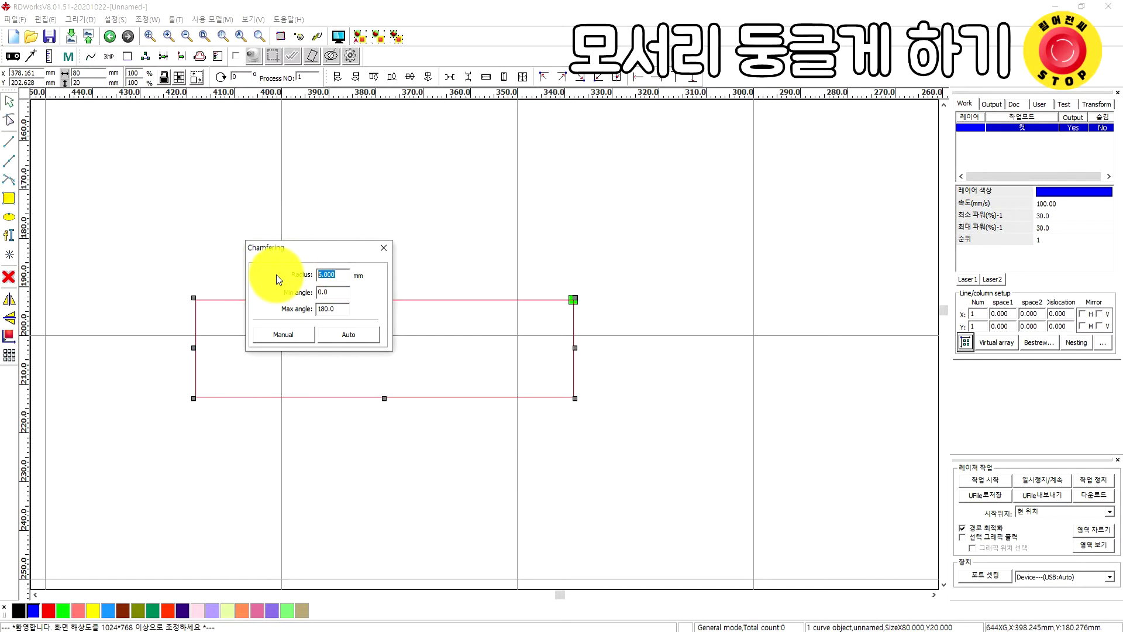
type("3")
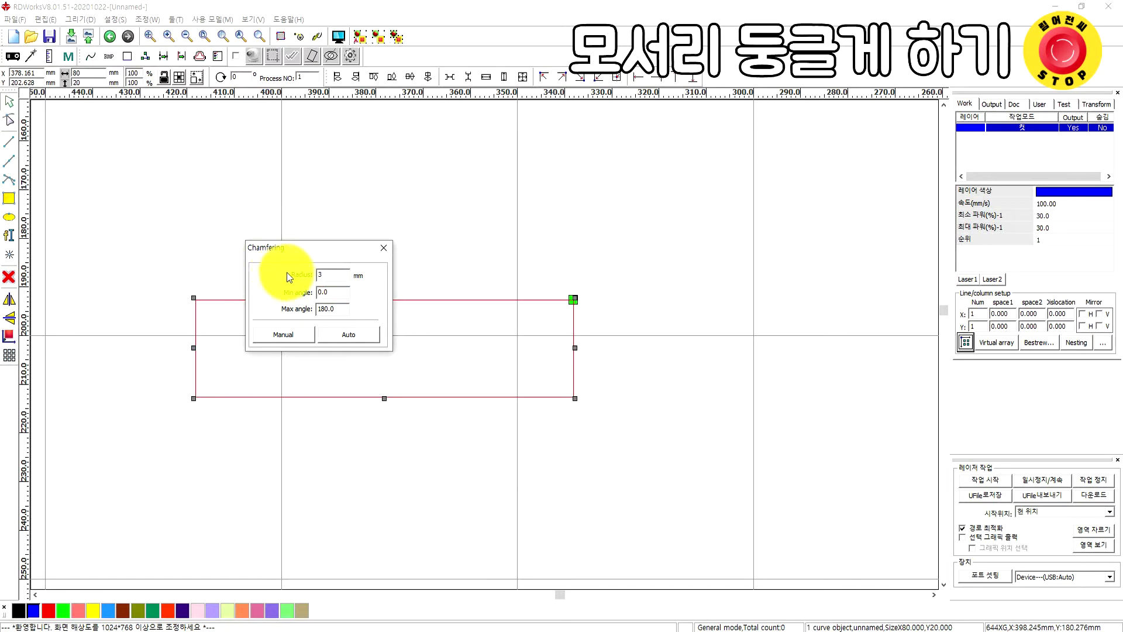
left_click(339, 330)
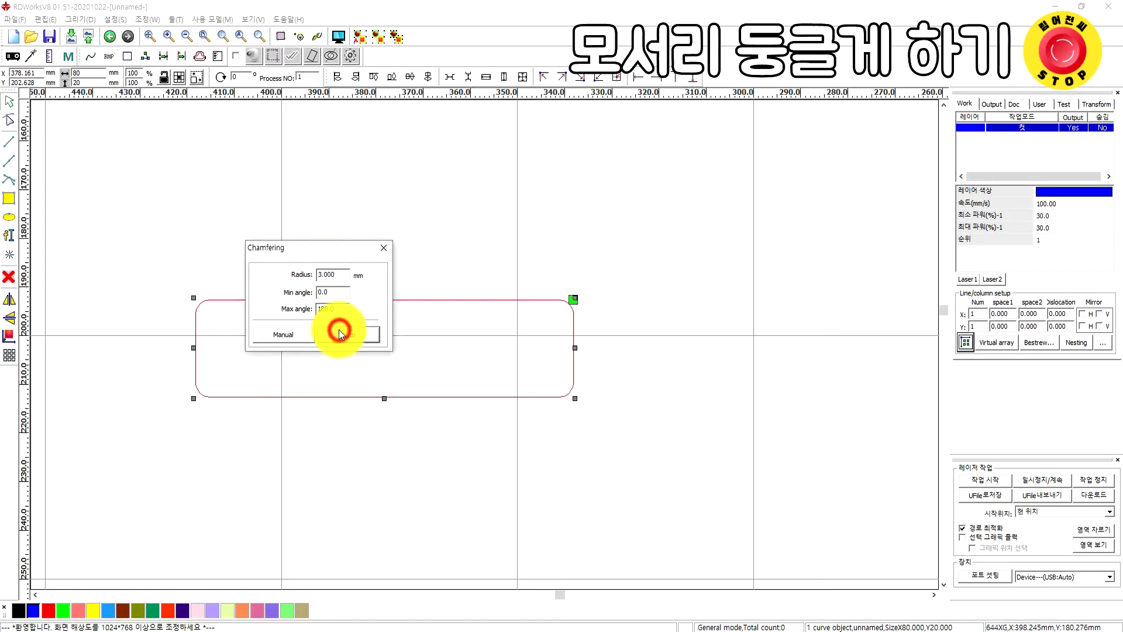
left_click(381, 250)
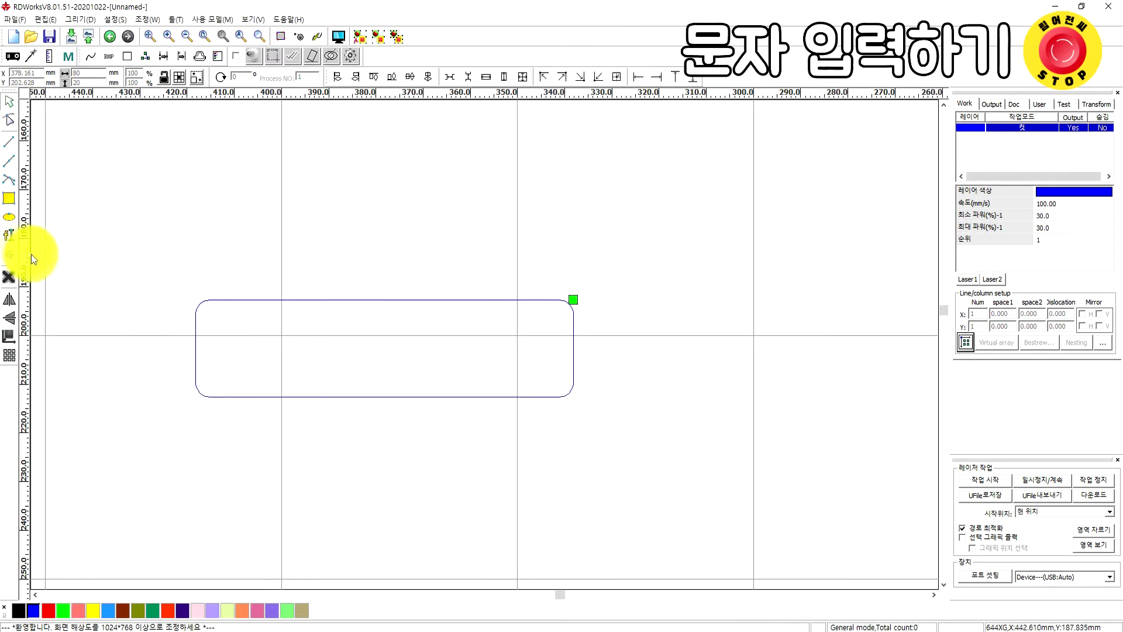
left_click(10, 236)
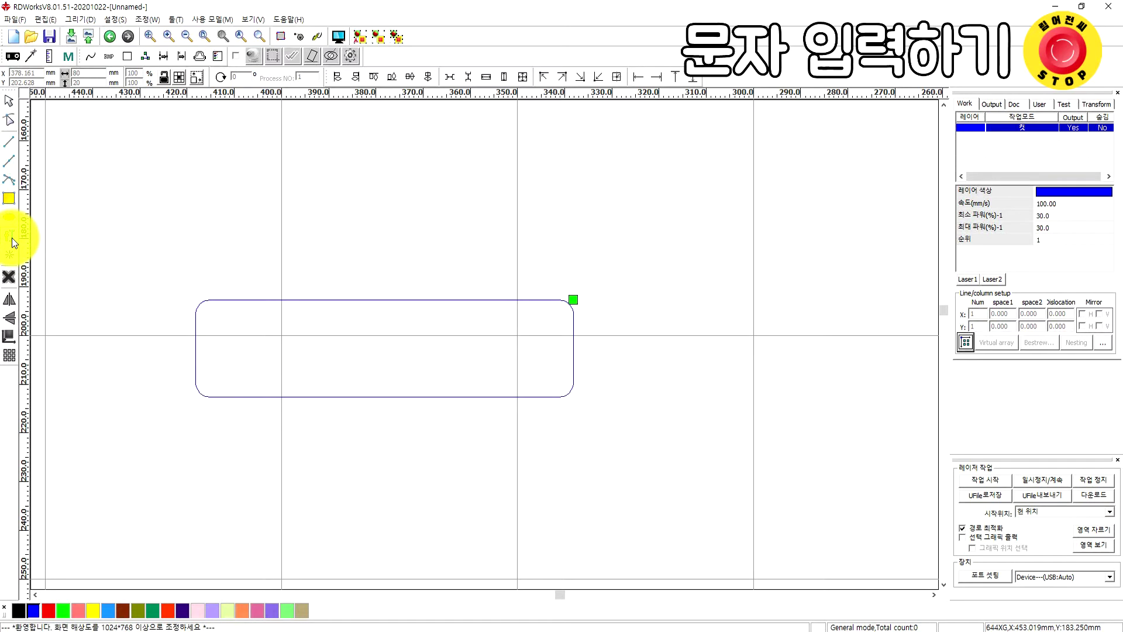
left_click(266, 258)
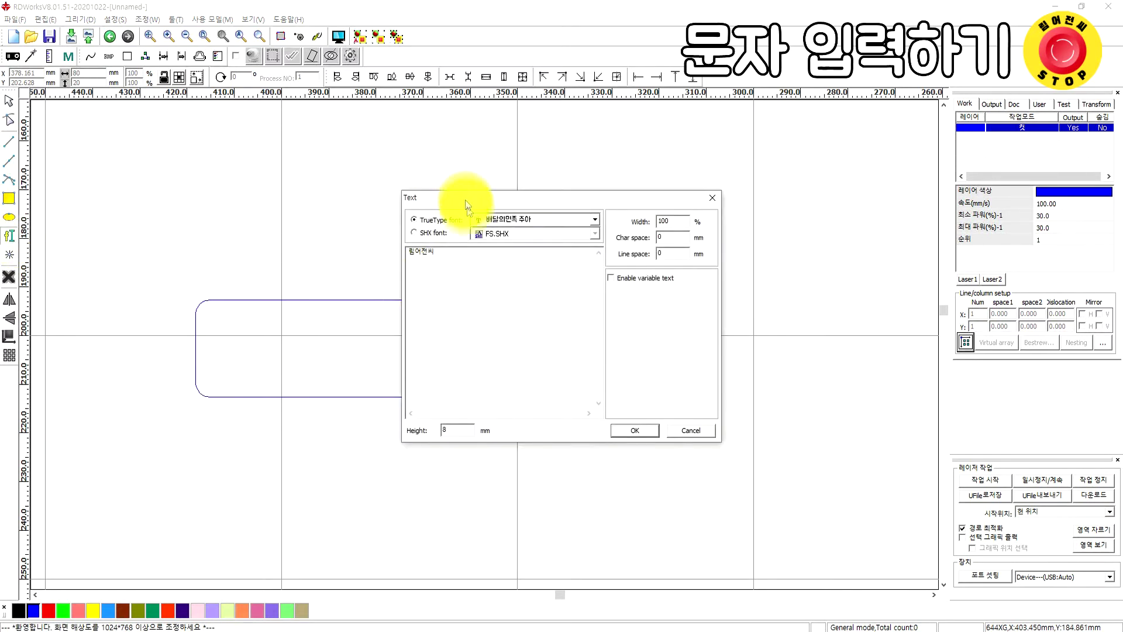
left_click_drag(461, 264, 361, 249)
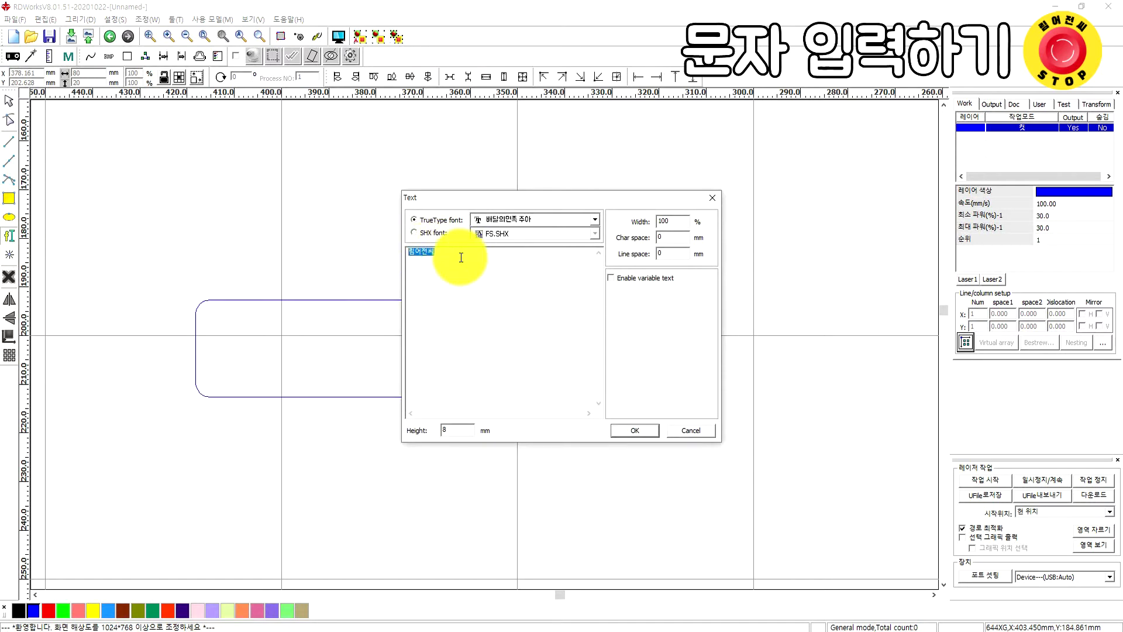
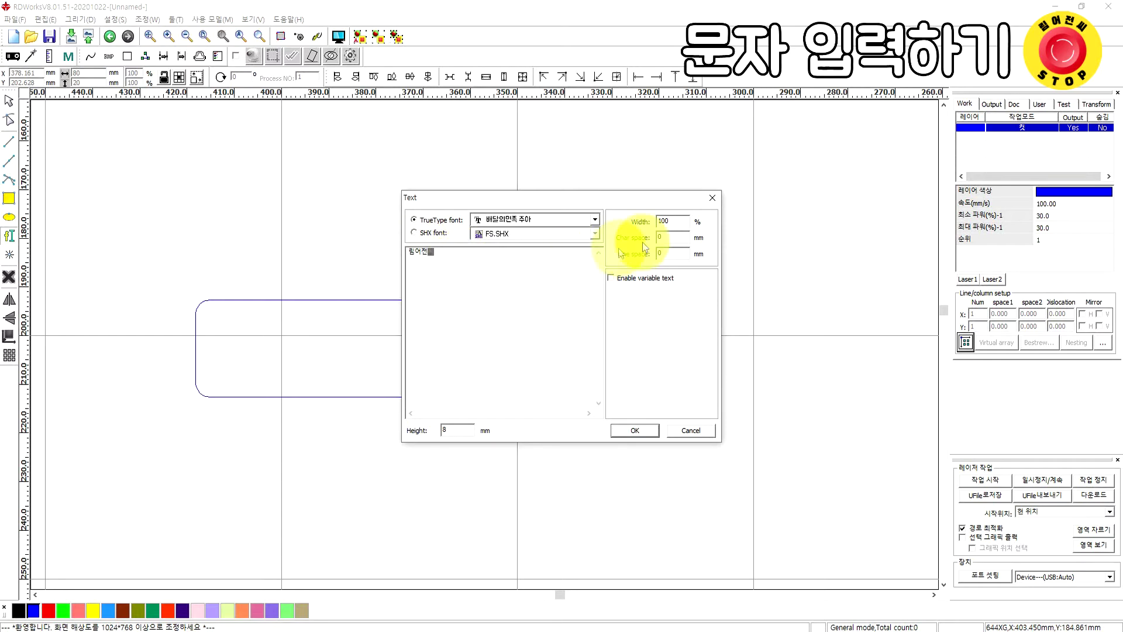
left_click(594, 220)
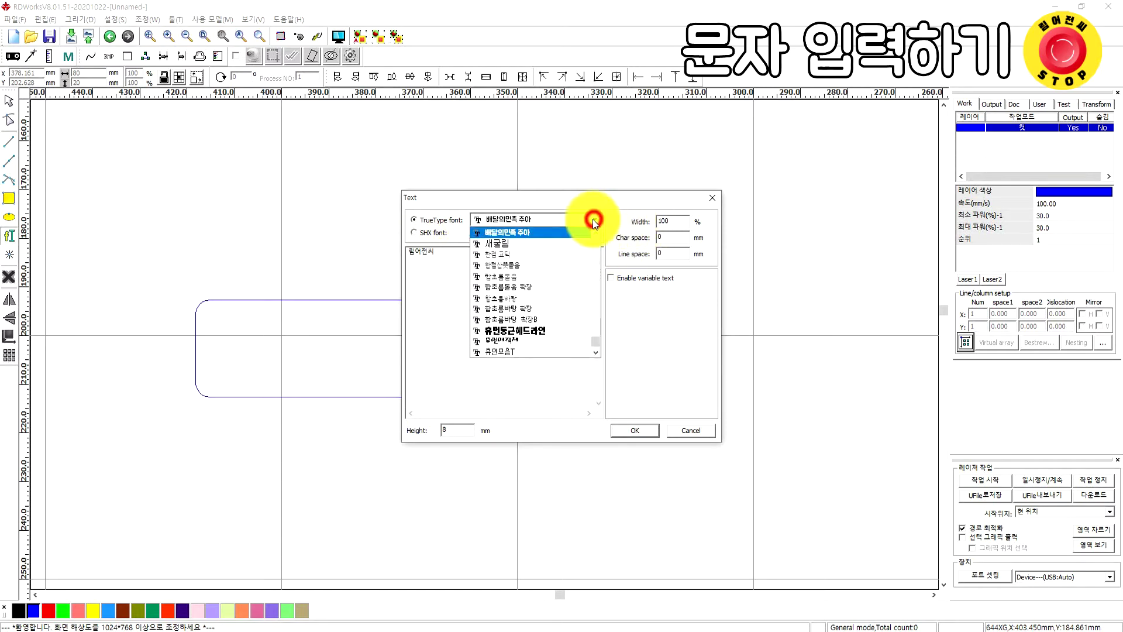
left_click(524, 232)
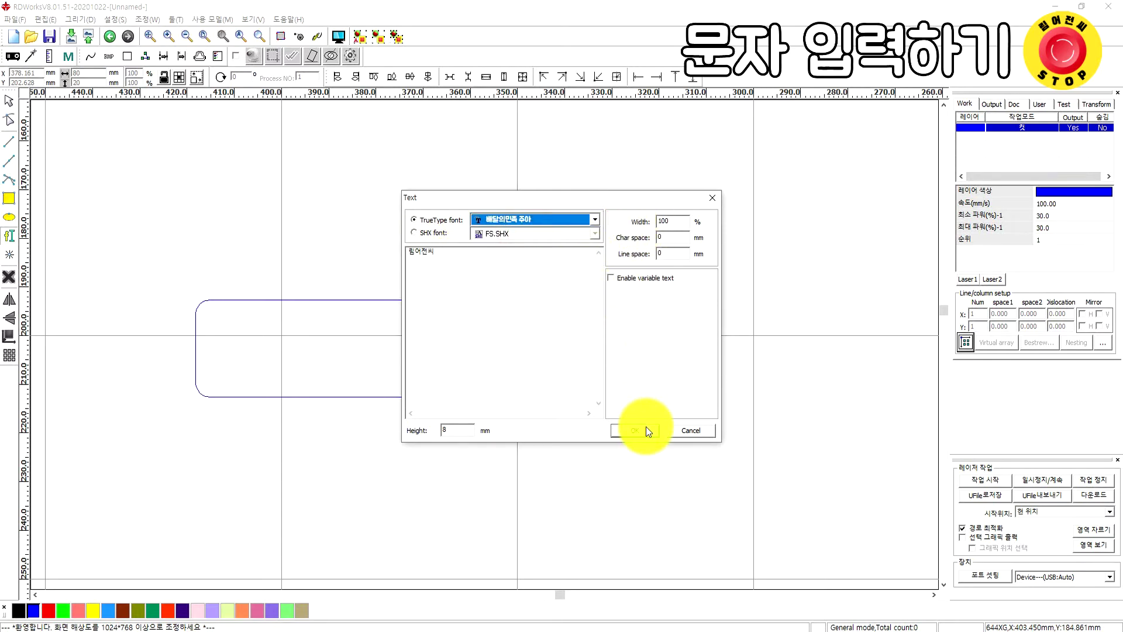
left_click(629, 430)
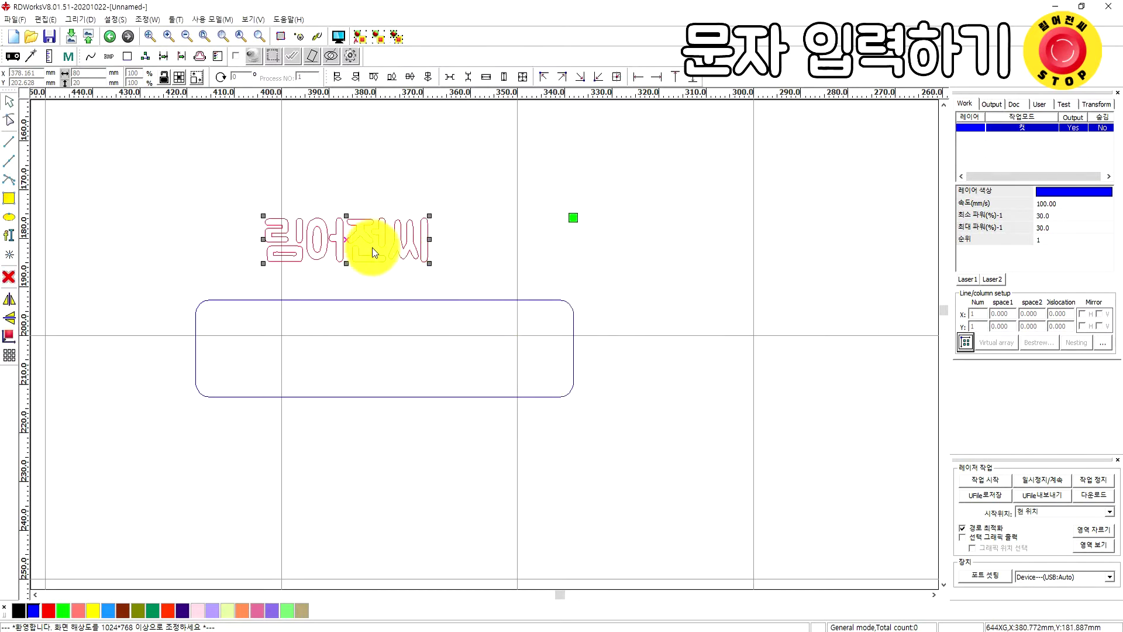
Move and enlarge the text to about 45.6 × 12 mm inside the rectangle, then select both
left_click_drag(348, 237, 422, 352)
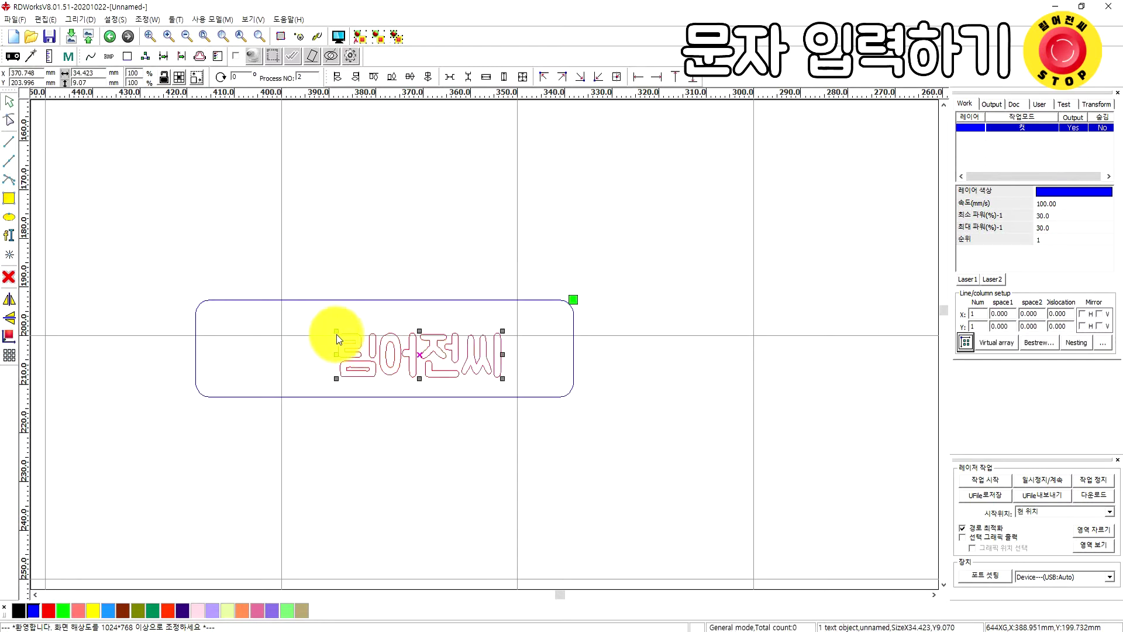
left_click_drag(337, 331, 268, 319)
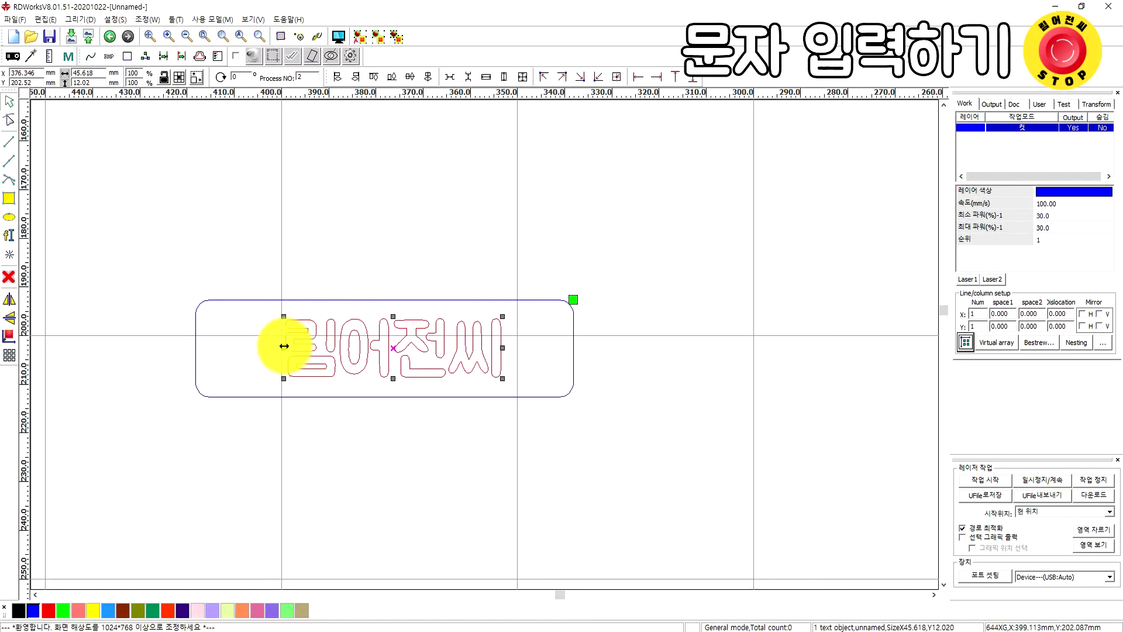
left_click_drag(394, 344, 379, 349)
left_click(335, 441)
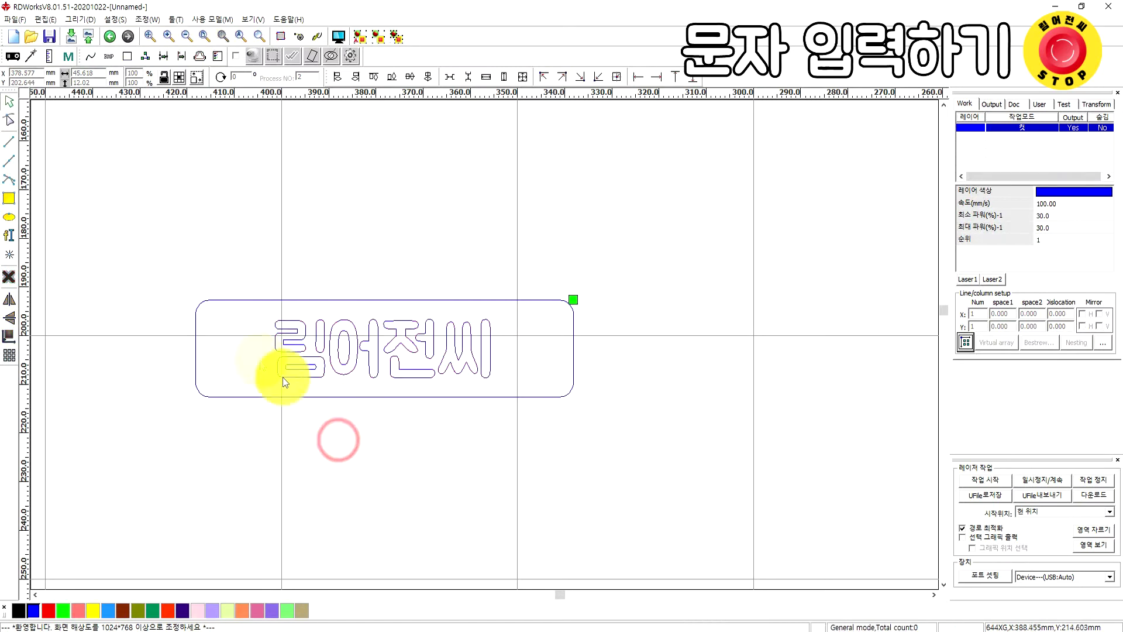
left_click_drag(139, 240, 630, 450)
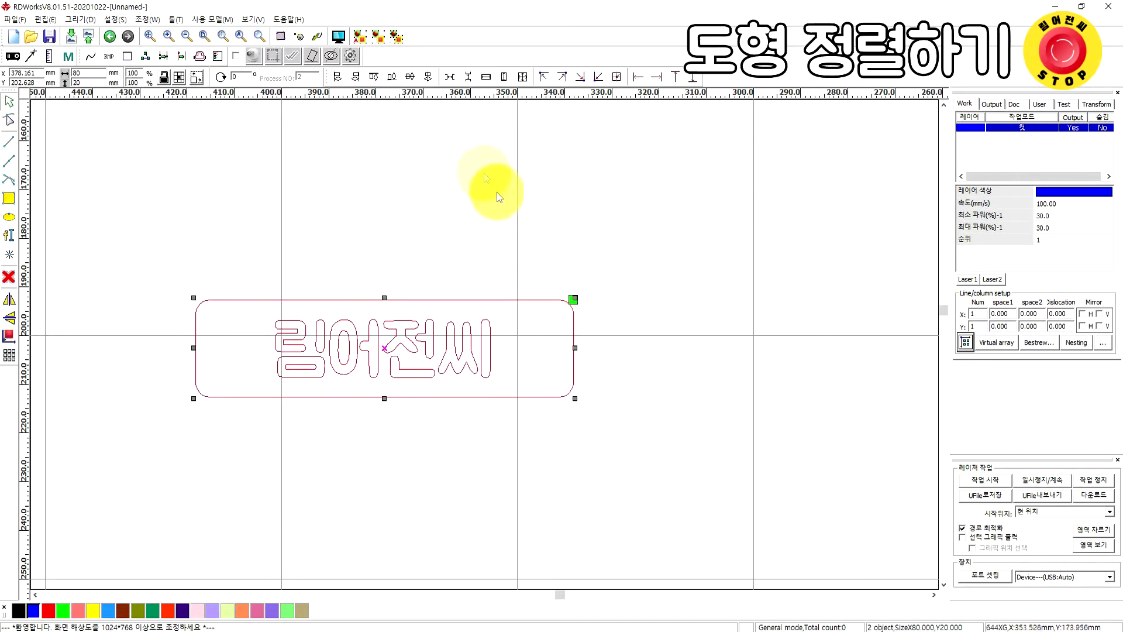
Apply Center vertical and Center horizontal alignment to the text and rectangle
left_click(428, 83)
left_click(412, 78)
left_click(412, 152)
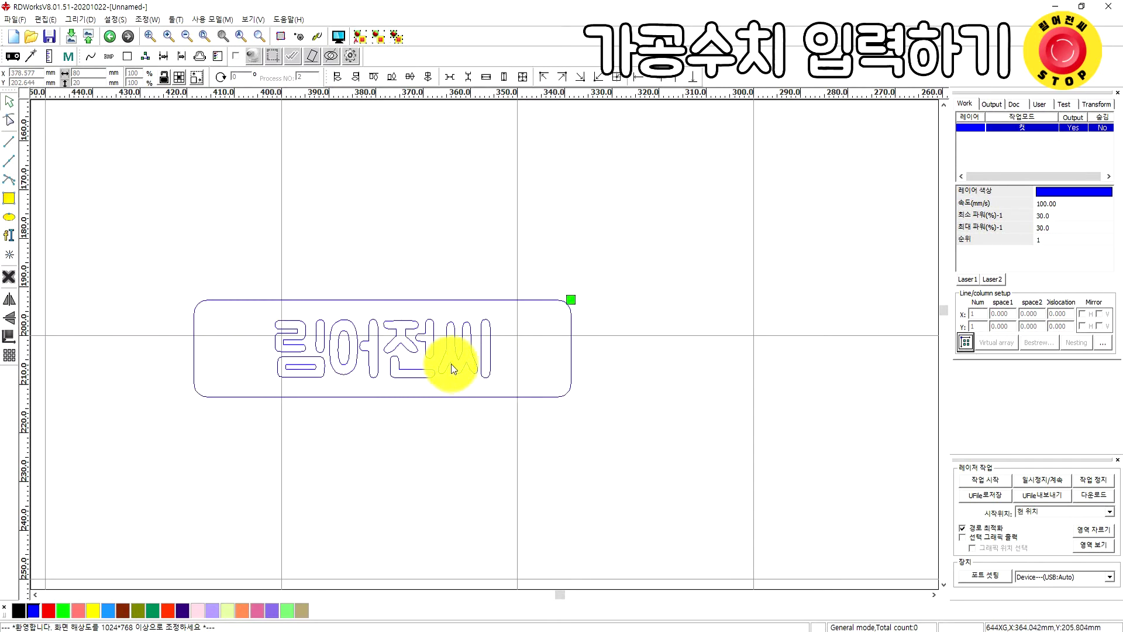
left_click(451, 367)
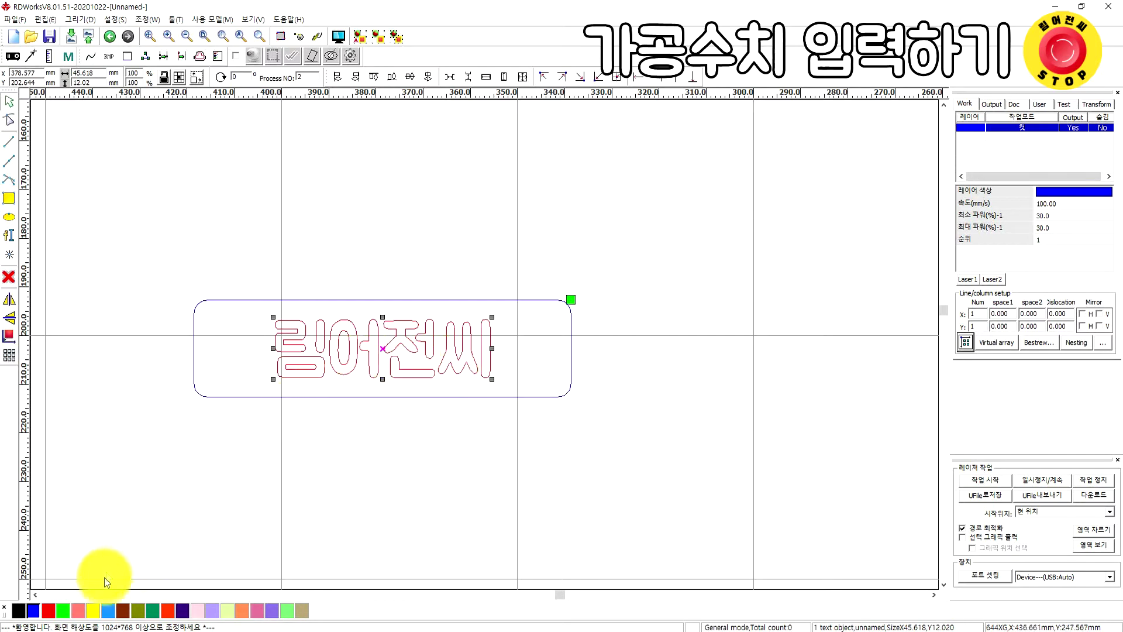
left_click(97, 608)
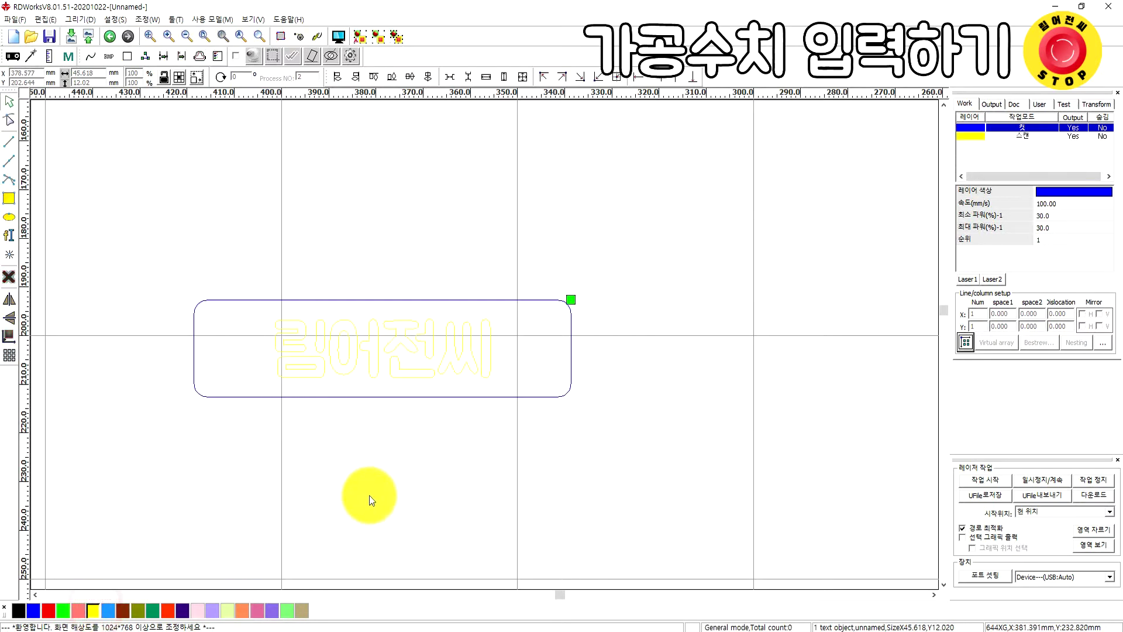
left_click(370, 495)
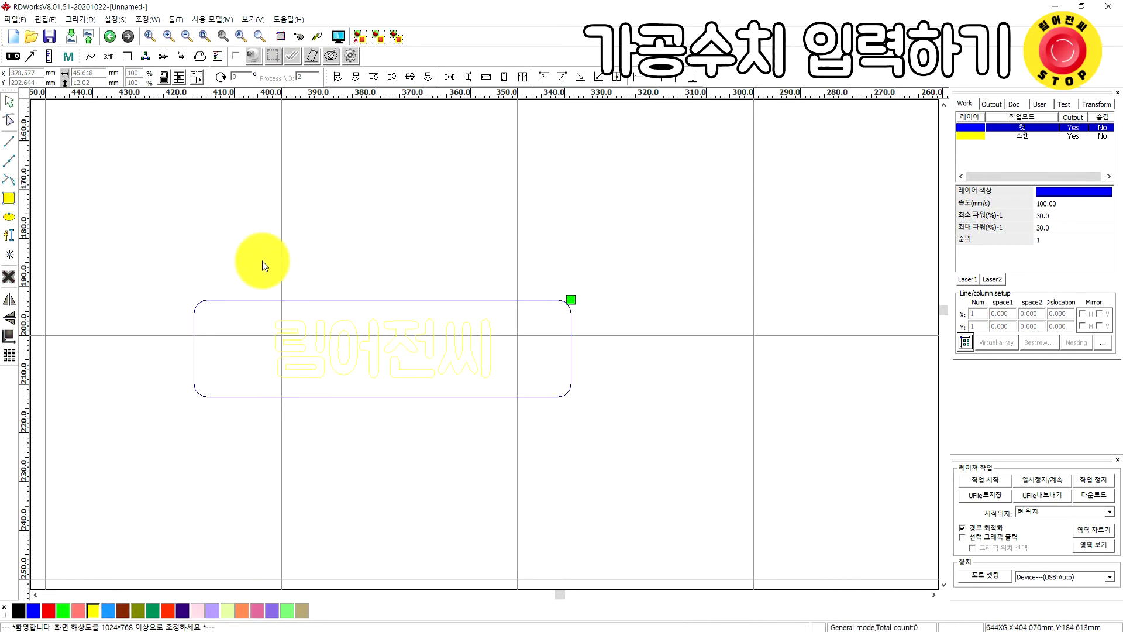
left_click(116, 21)
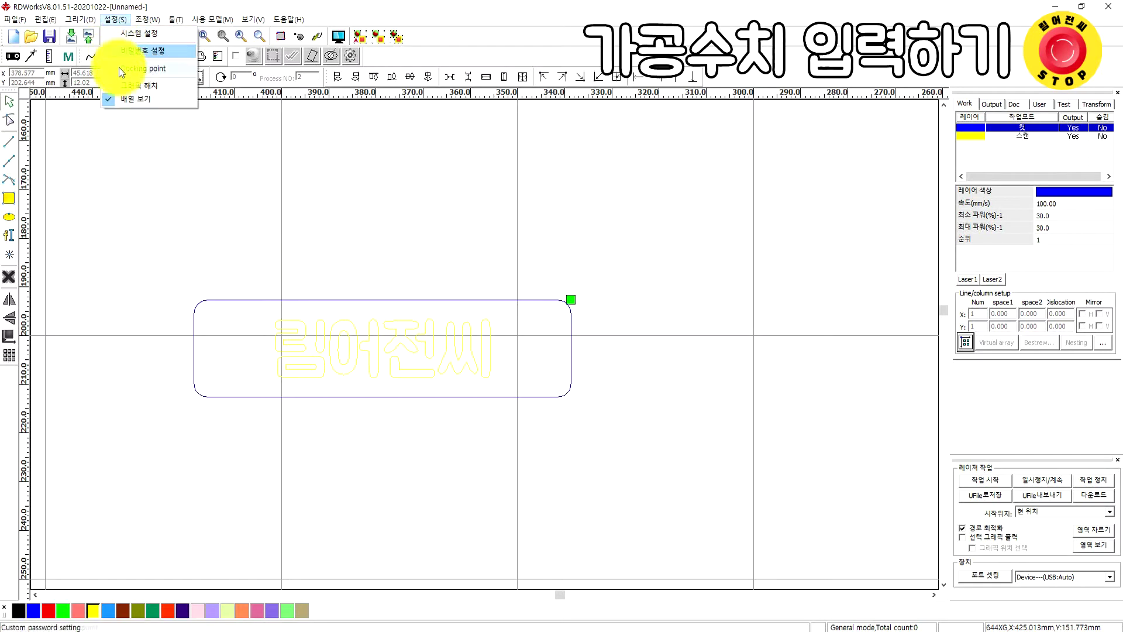
left_click(119, 84)
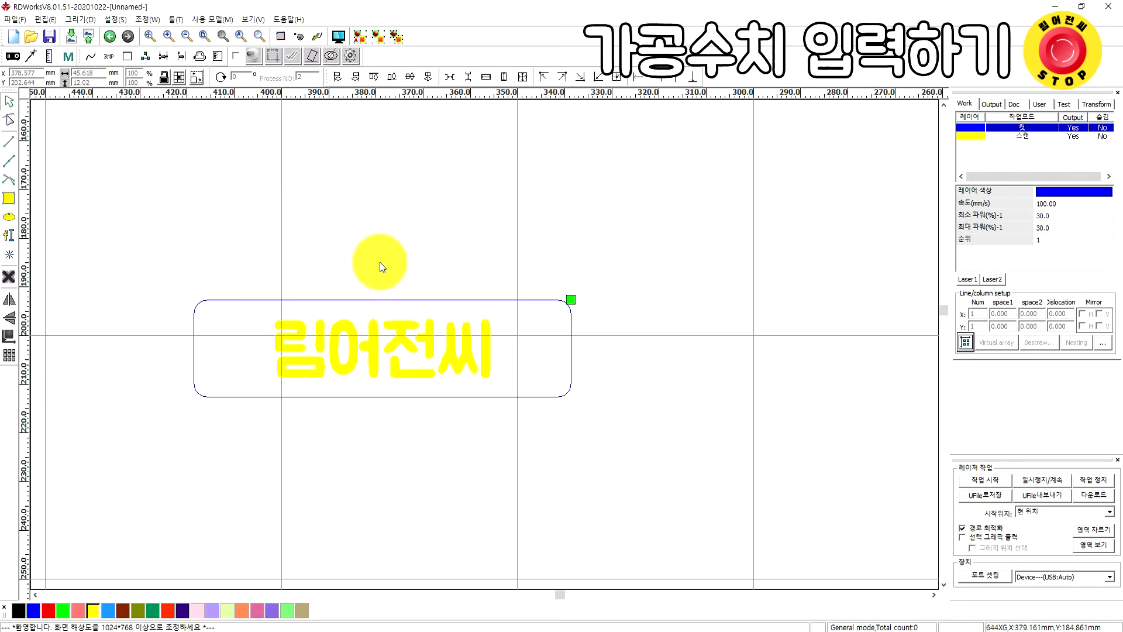
left_click(1020, 135)
left_click(1030, 126)
left_click(1023, 136)
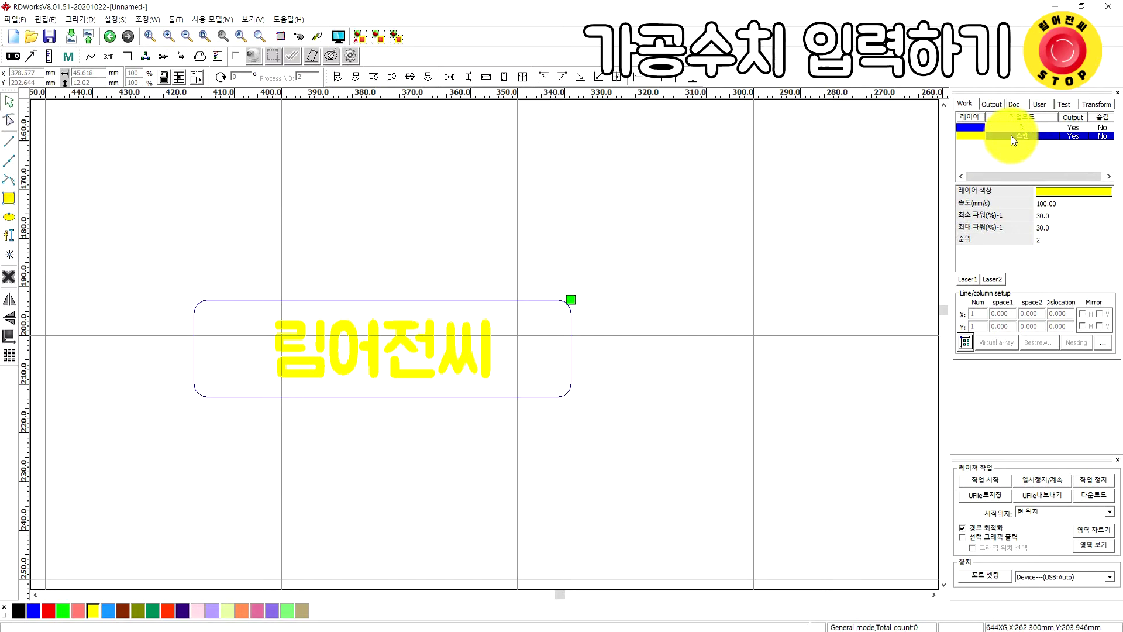
left_click(1024, 127)
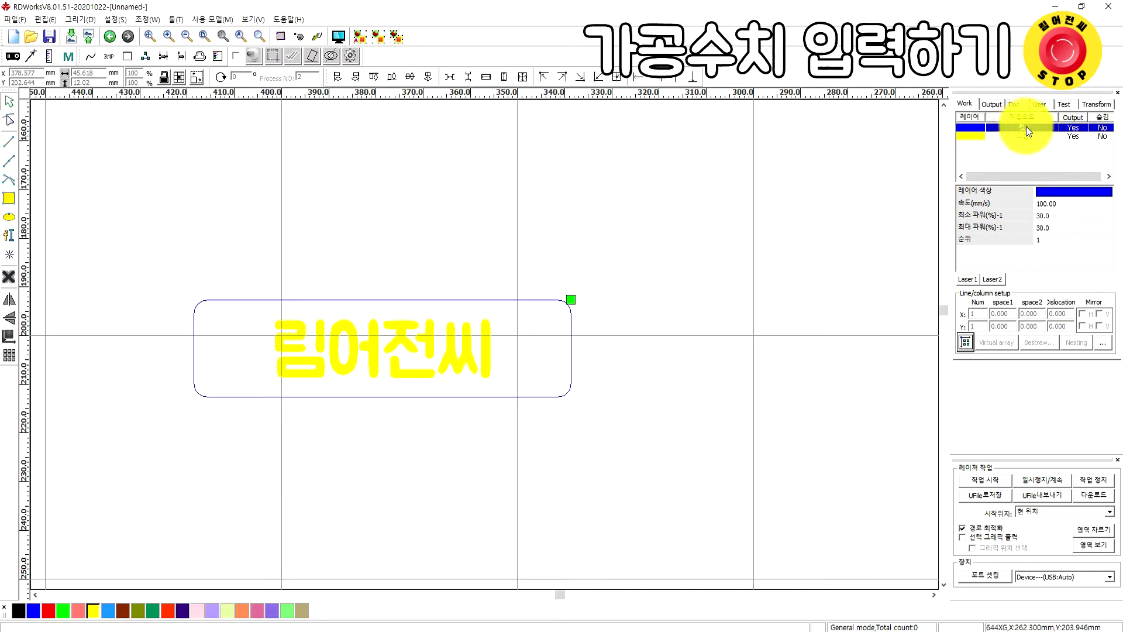
double_click(1026, 127)
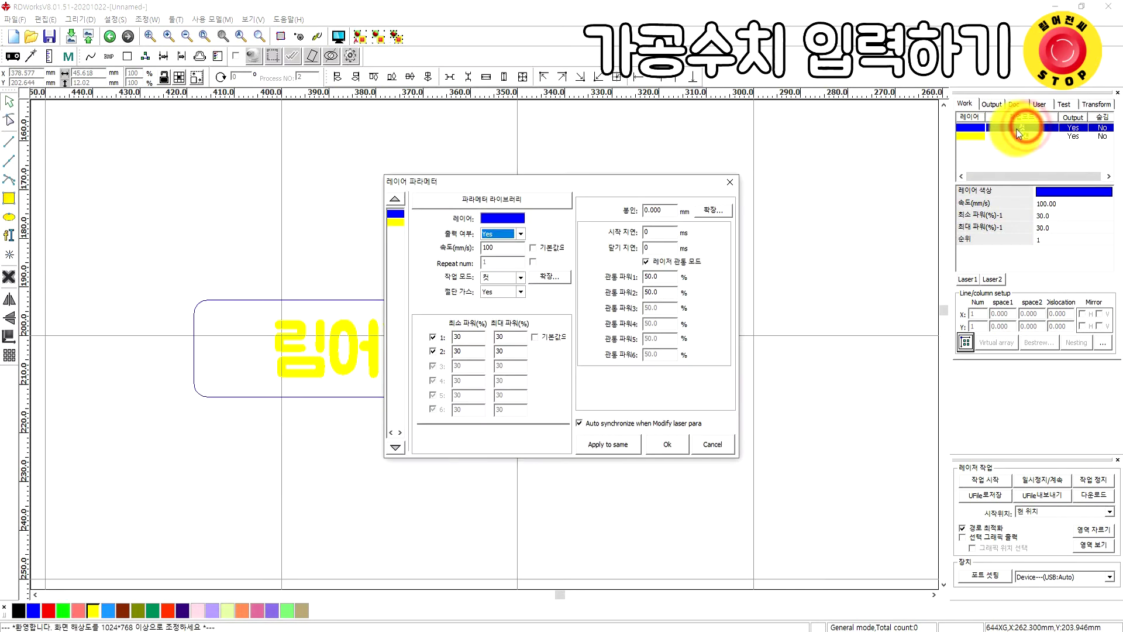
left_click(495, 278)
left_click(491, 295)
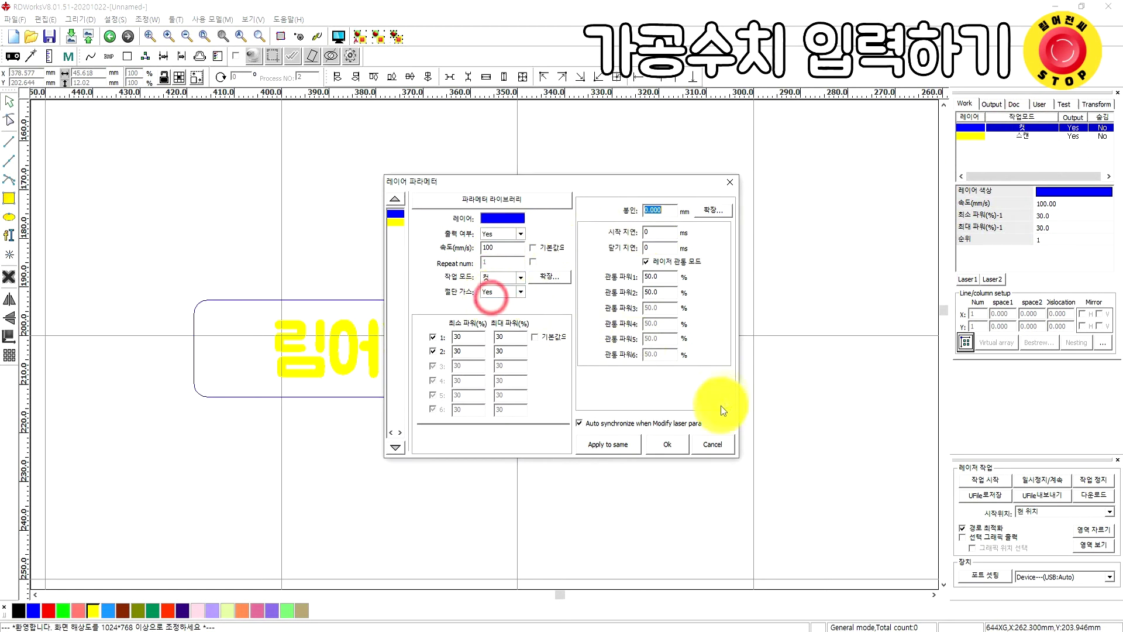
left_click(667, 443)
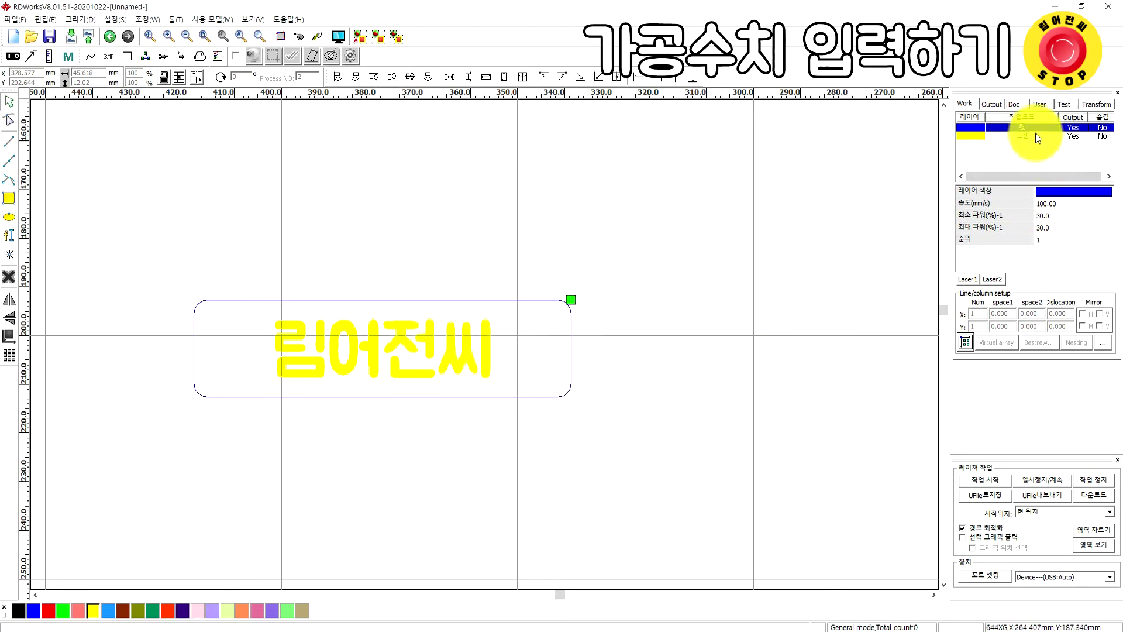
left_click(1035, 135)
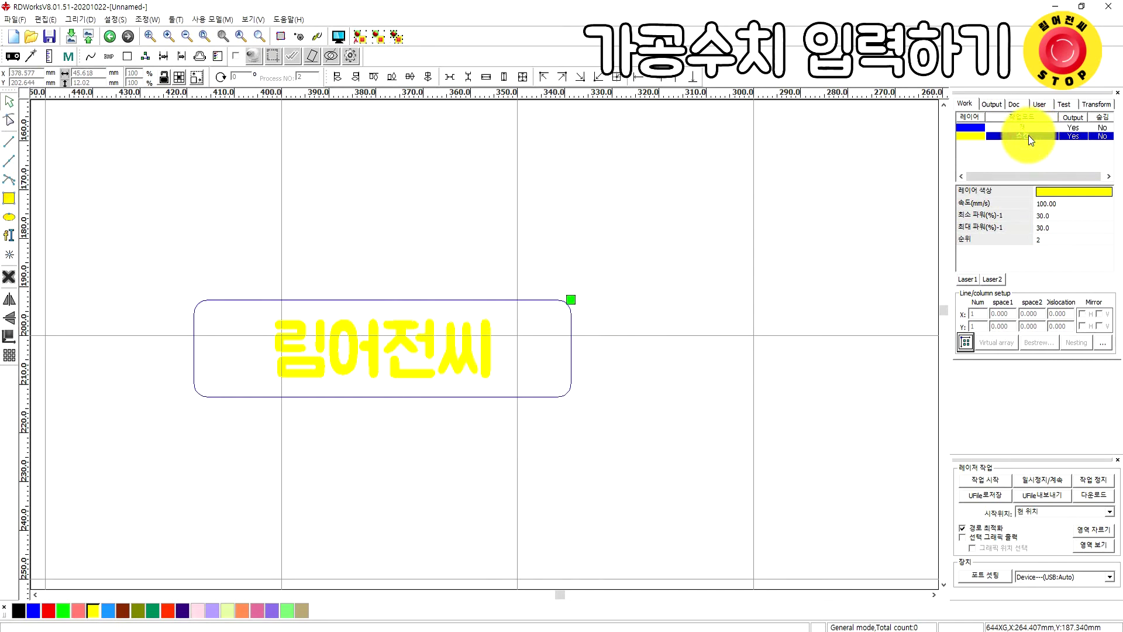
double_click(1028, 135)
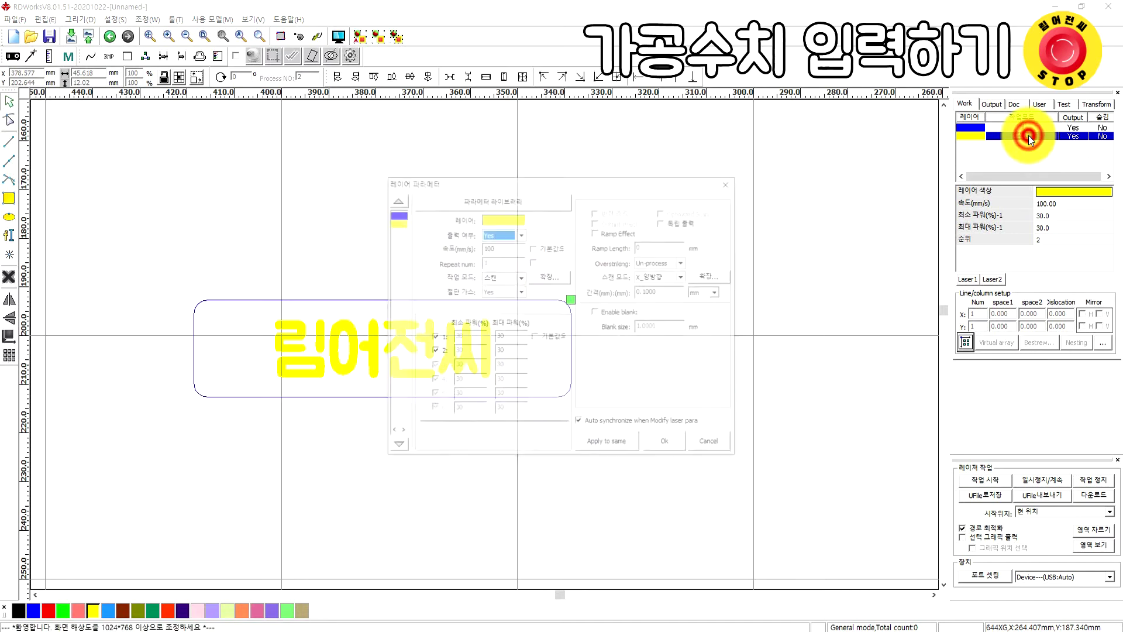
left_click(520, 279)
left_click(504, 287)
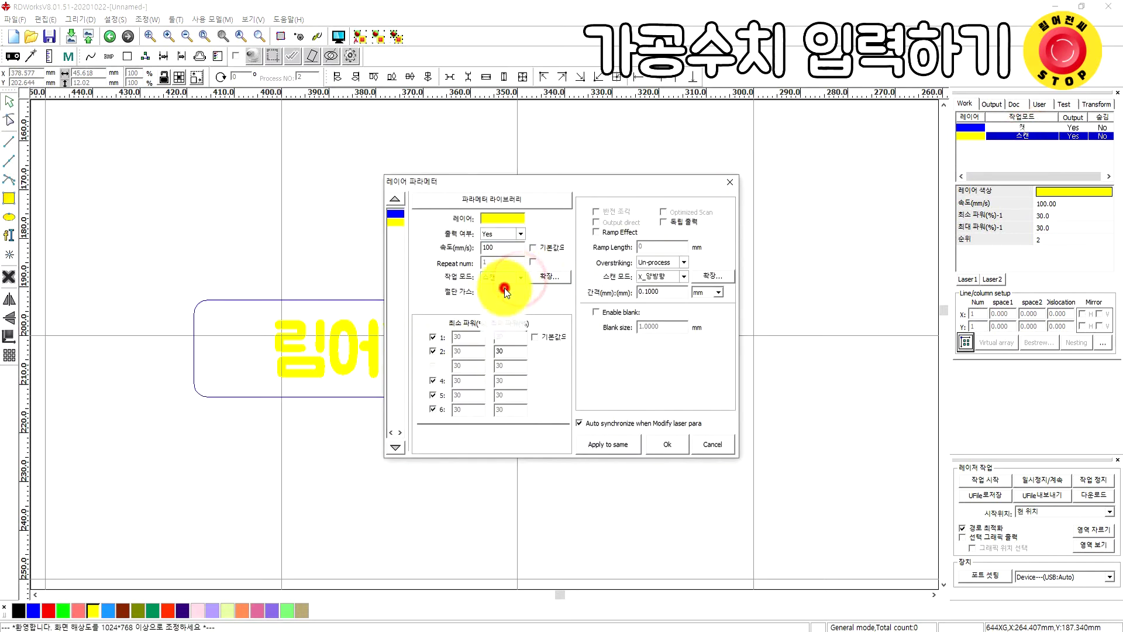
left_click(673, 448)
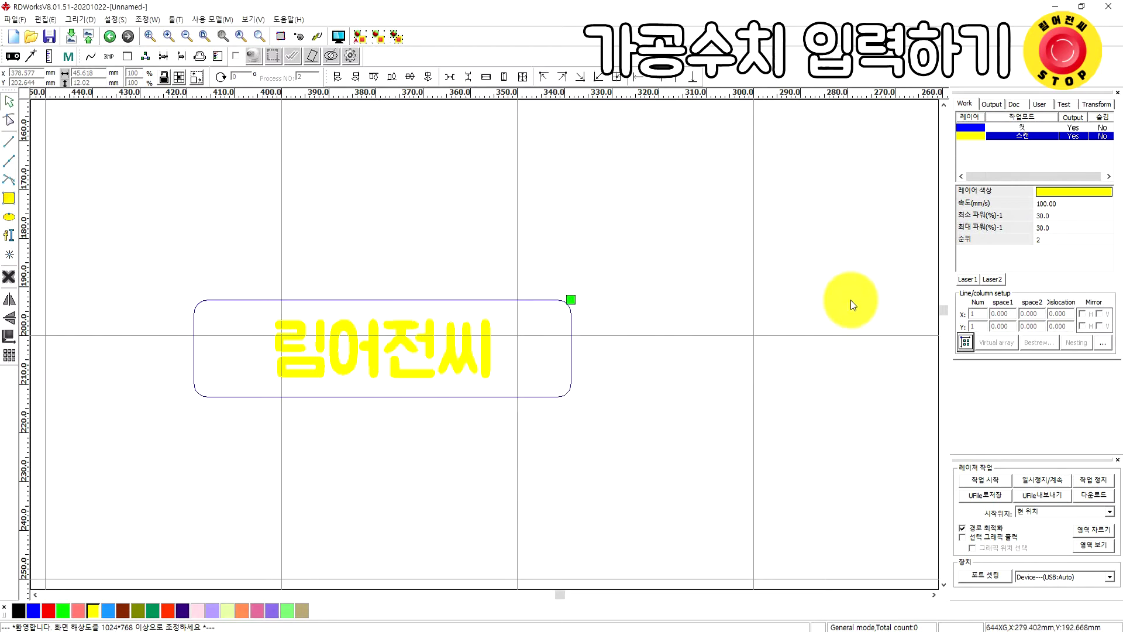
left_click(1022, 128)
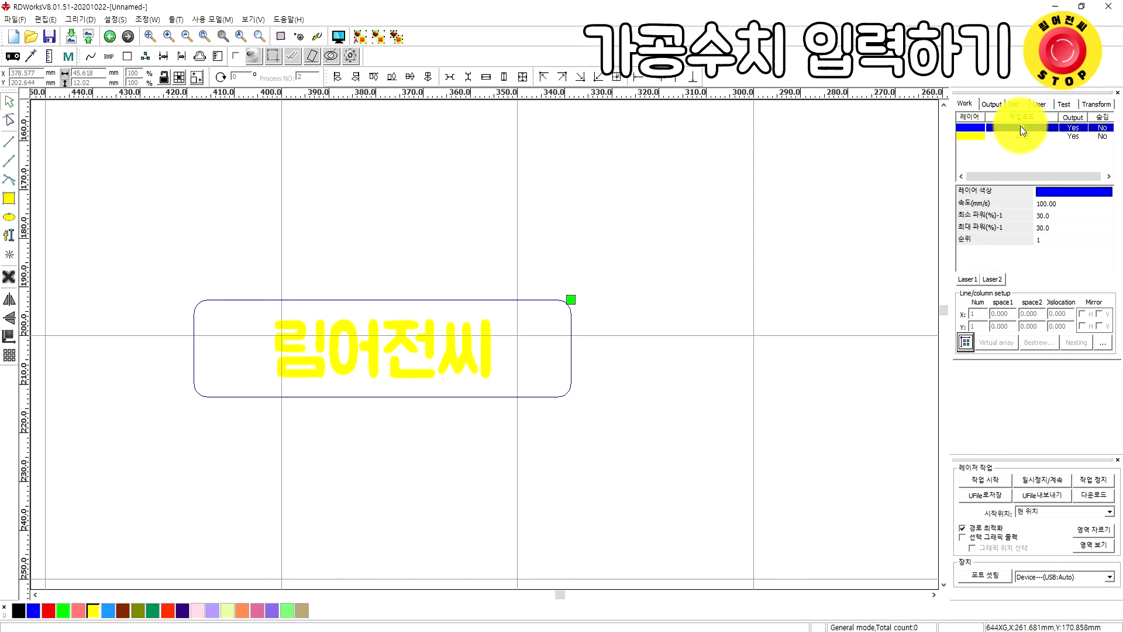
Give the blue 컷 layer 20 mm/s speed, 45% minimum and 50% maximum power
double_click(1023, 129)
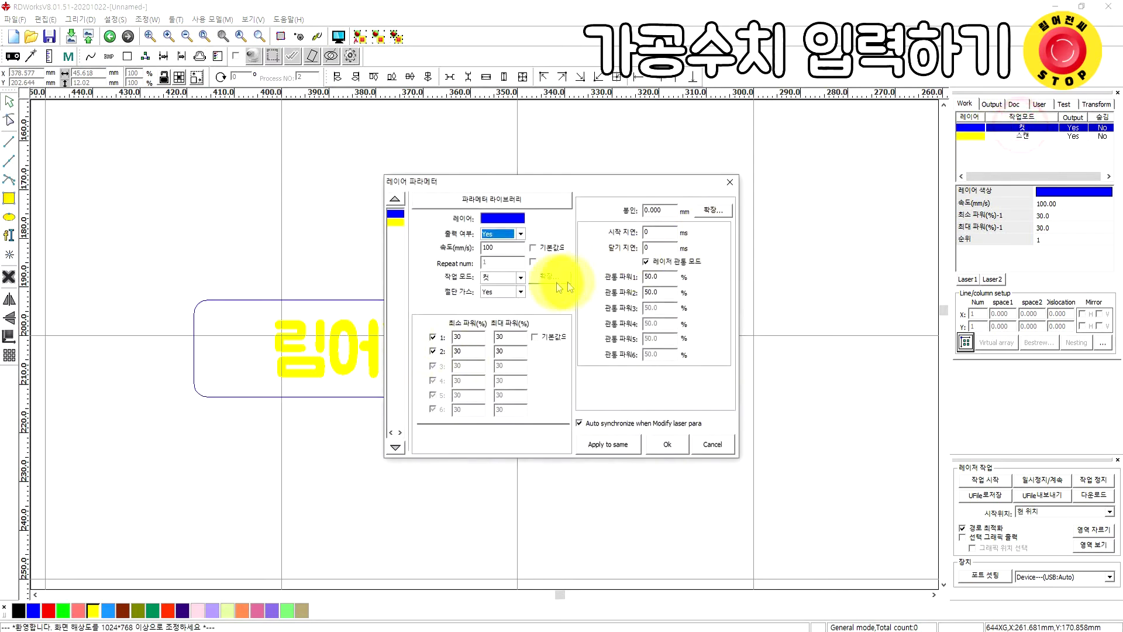
left_click(511, 247)
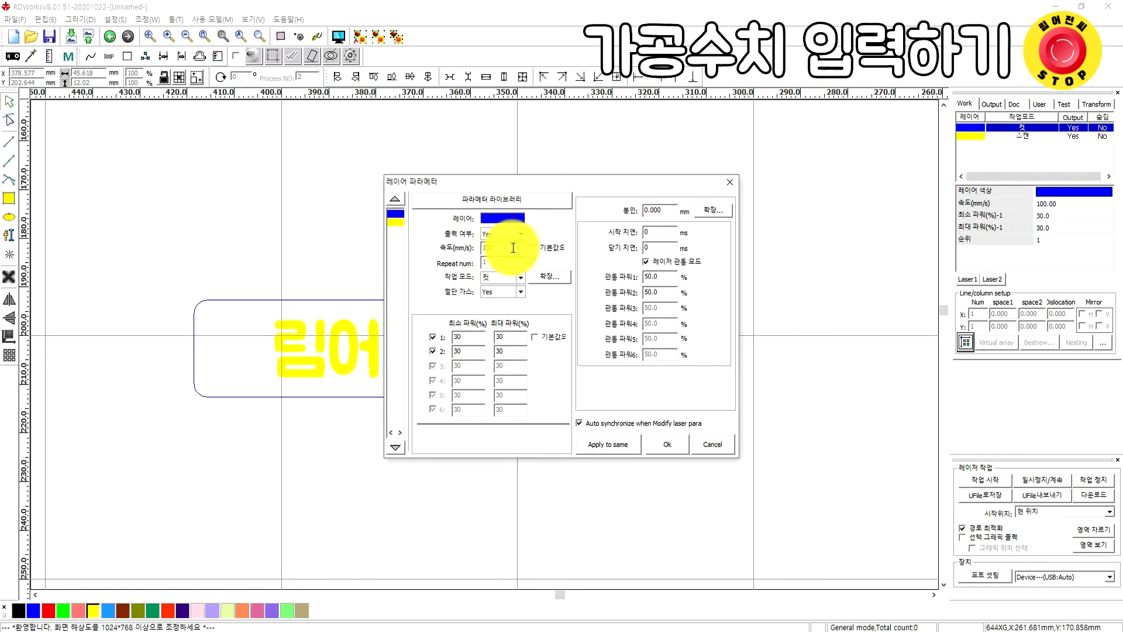
double_click(513, 248)
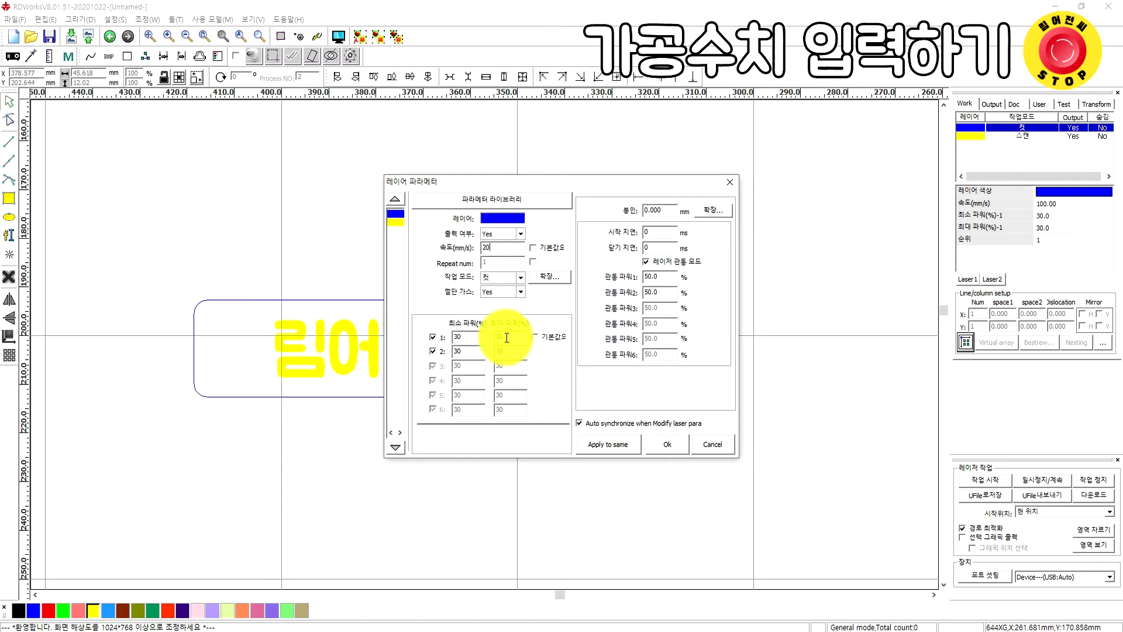
key("Tab")
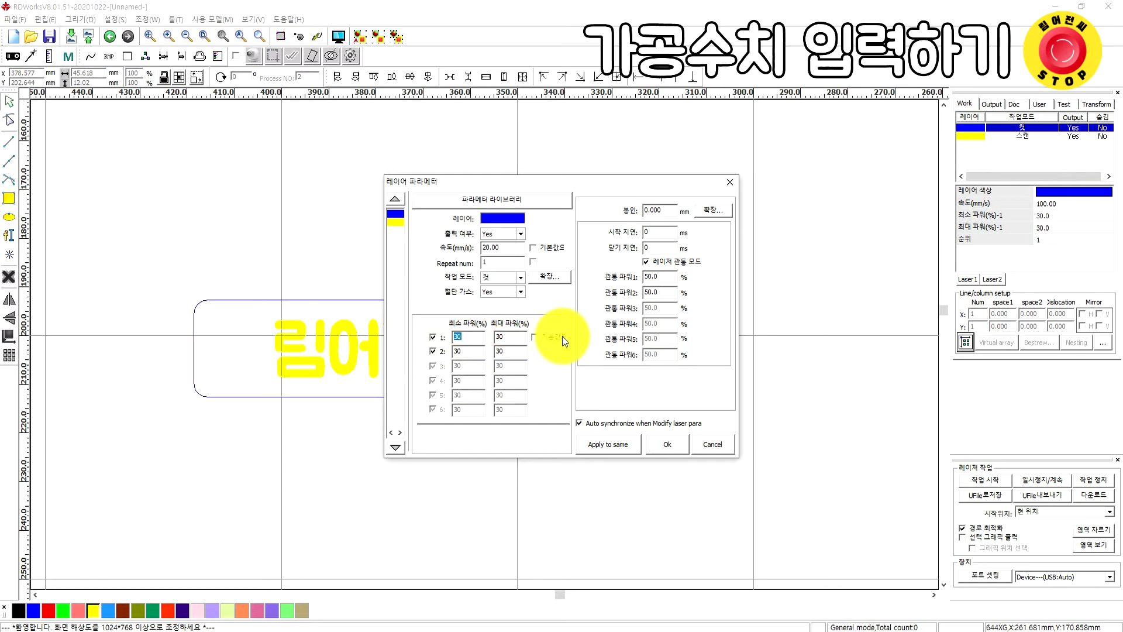
type("50")
left_click(514, 337)
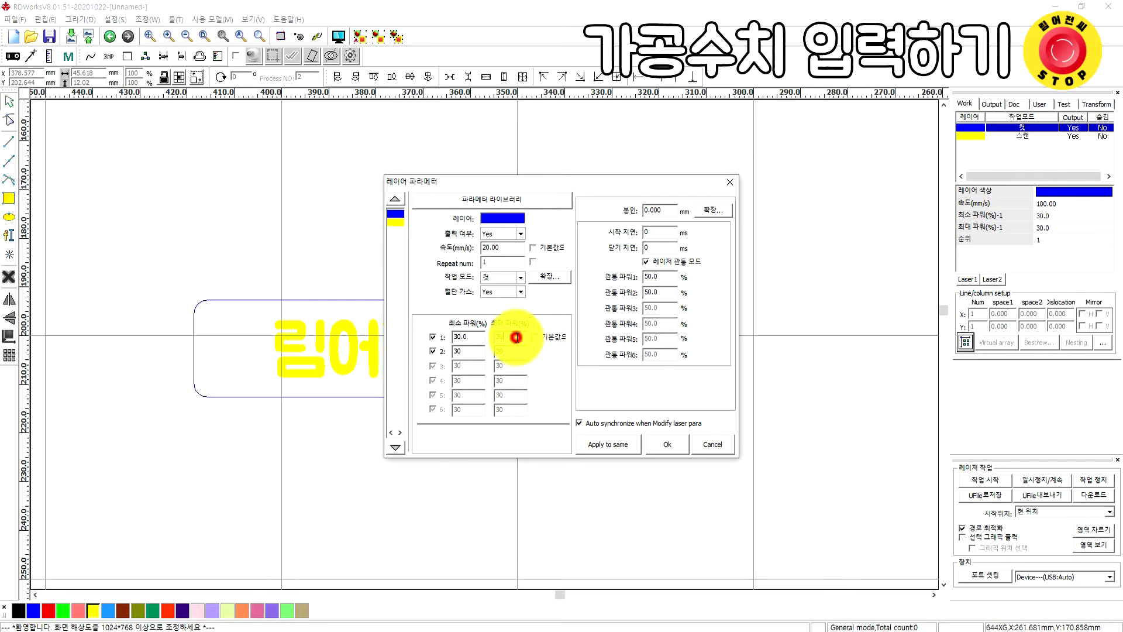
left_click(471, 340)
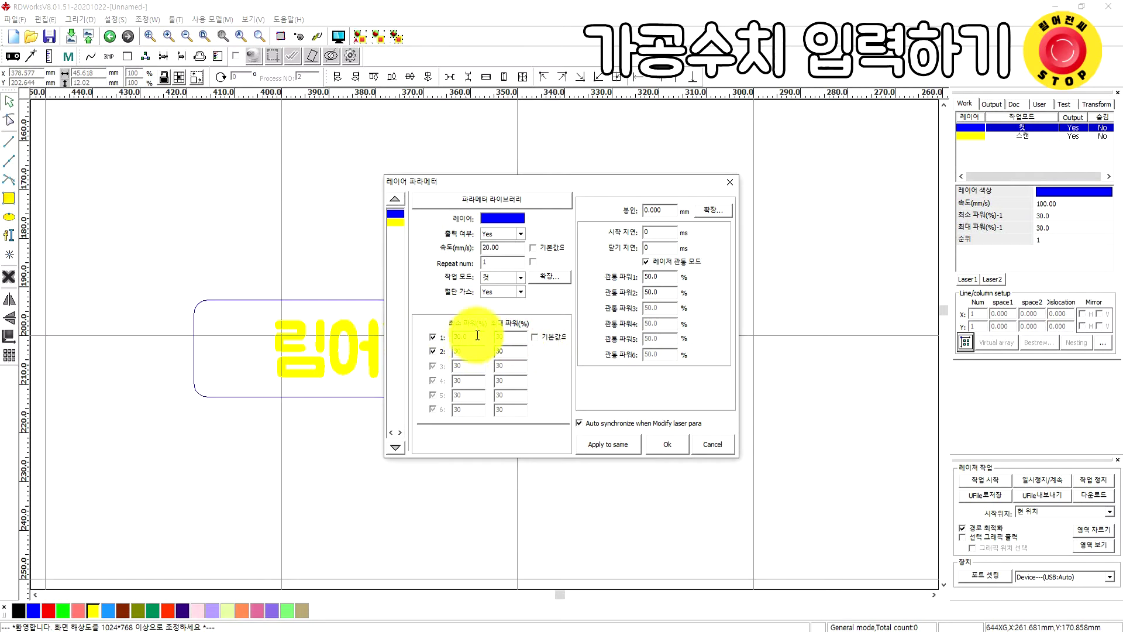
left_click(513, 335)
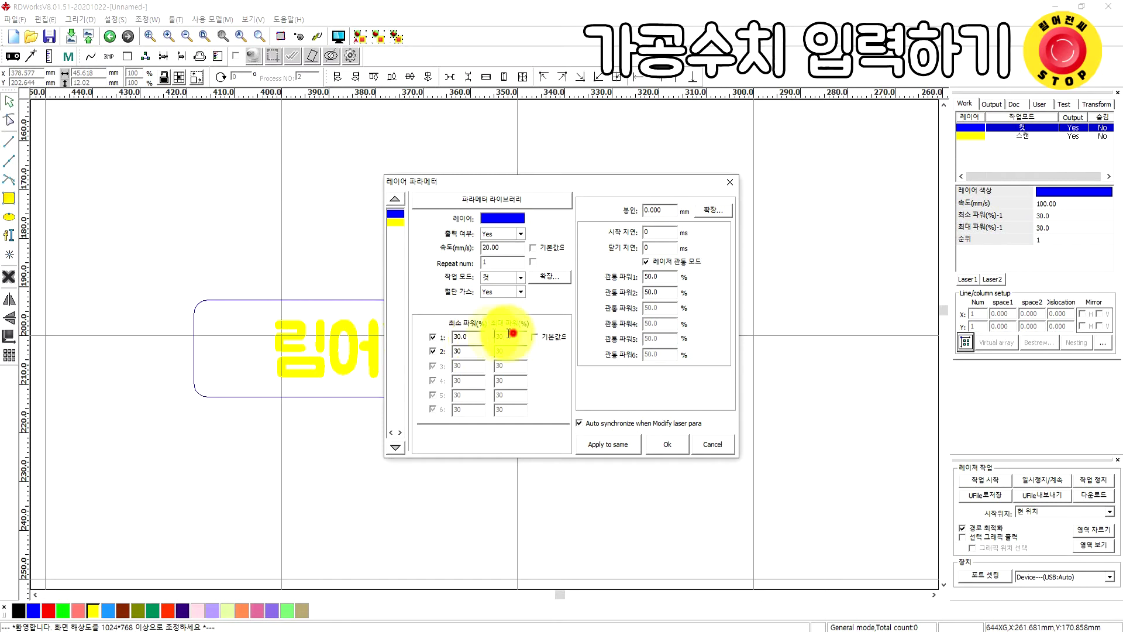
left_click(466, 339)
type("45")
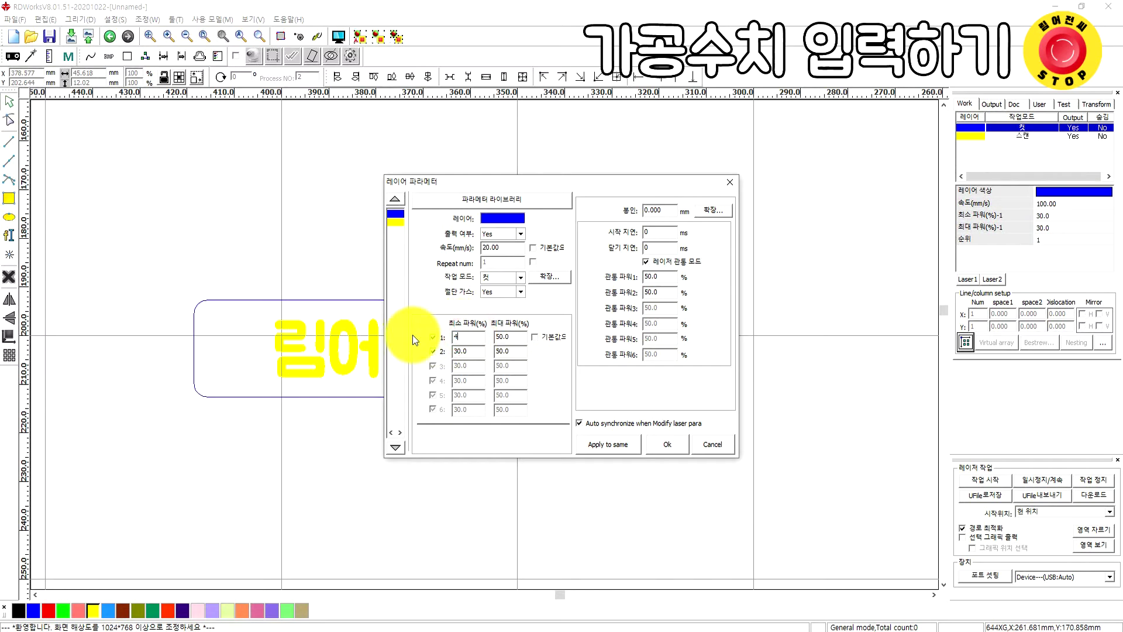
left_click(549, 307)
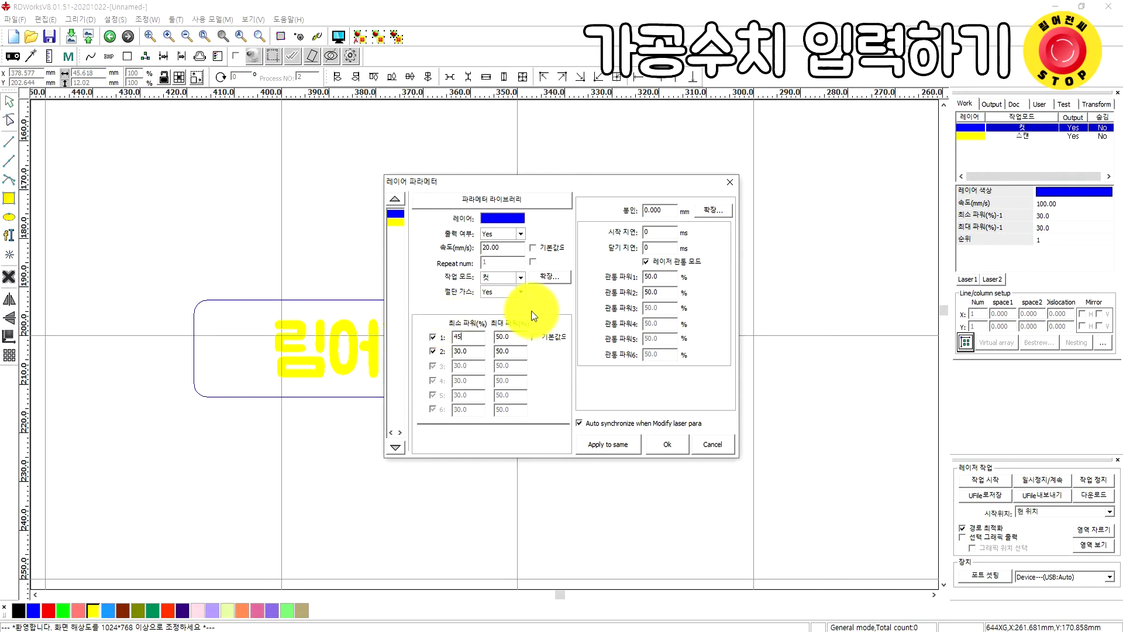
left_click(676, 444)
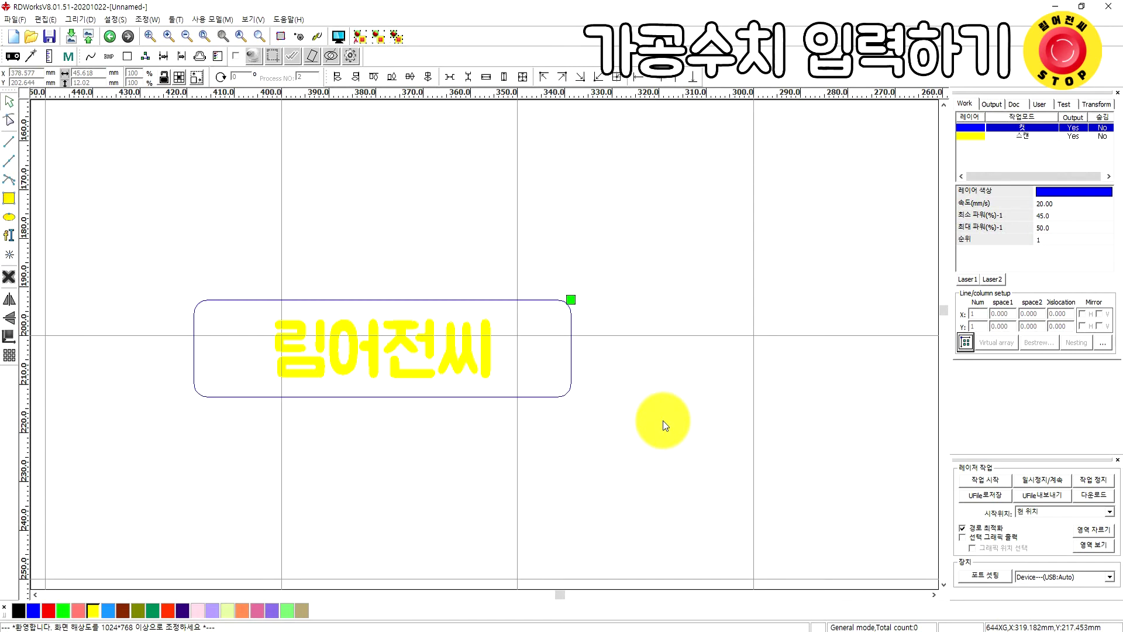
Give the yellow 스캔 layer 300 mm/s speed with 25% minimum and maximum power
left_click(1039, 137)
double_click(1039, 137)
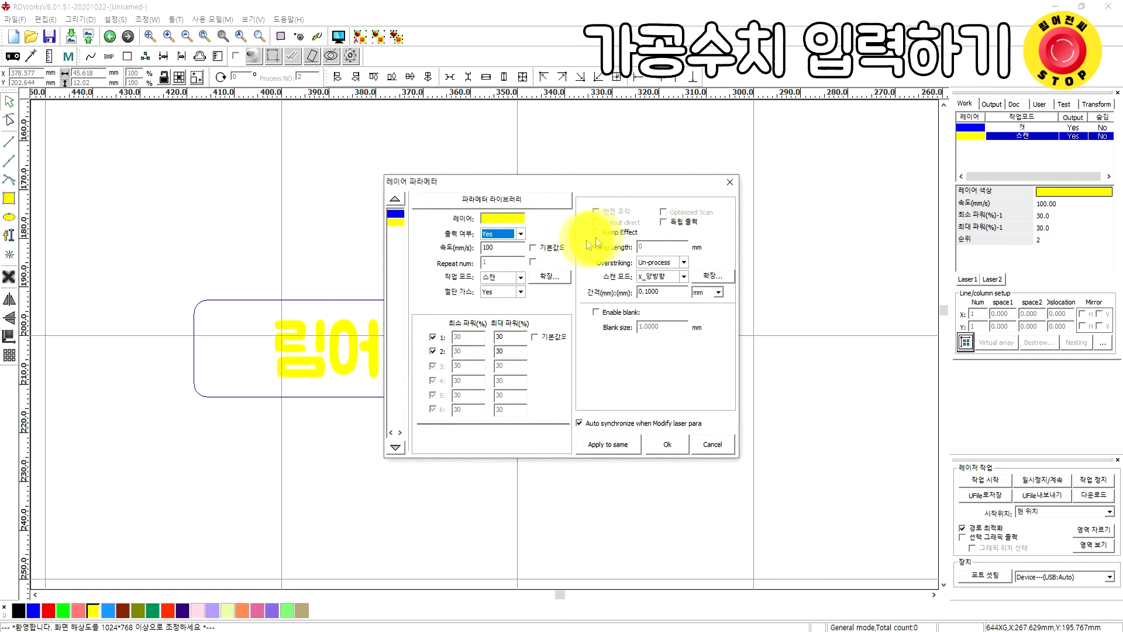
double_click(508, 246)
type("300")
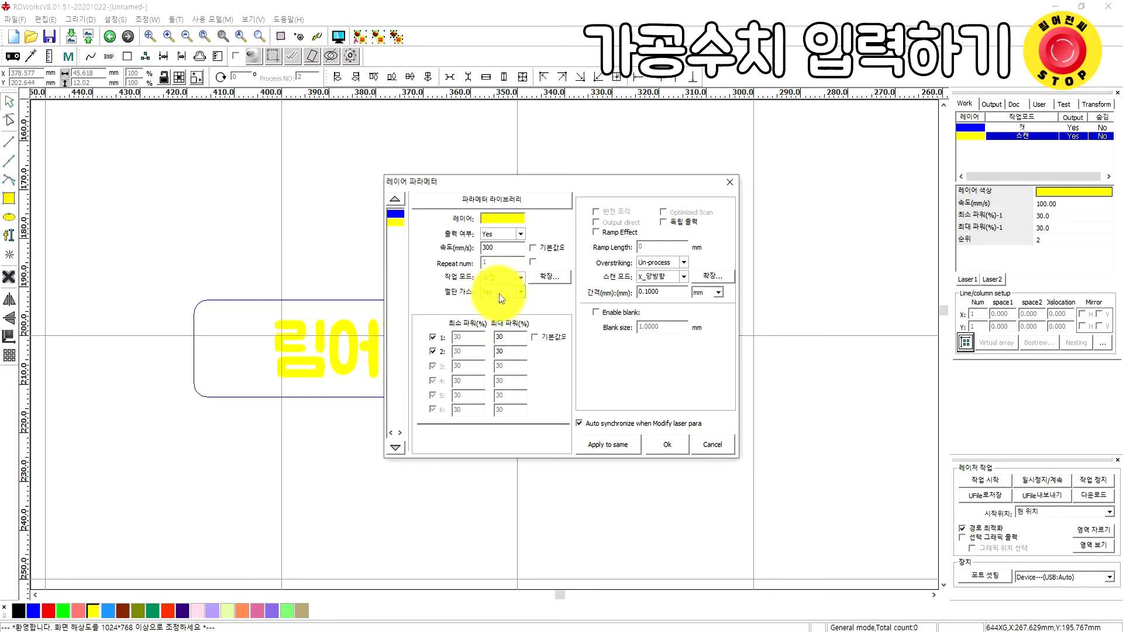
double_click(514, 336)
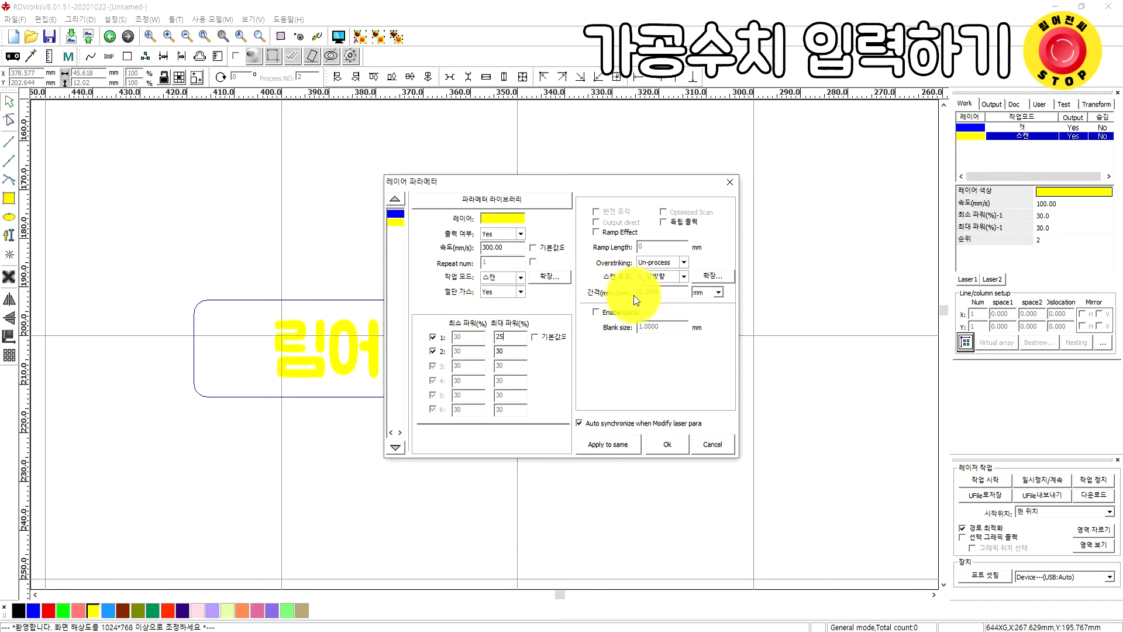
left_click(664, 291)
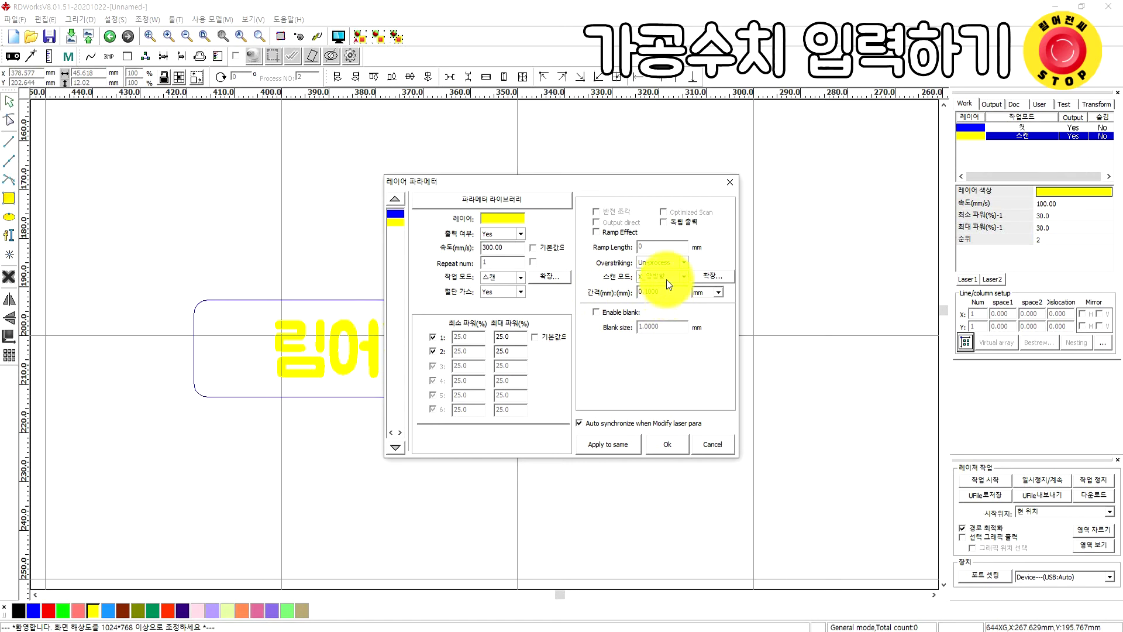
left_click(675, 447)
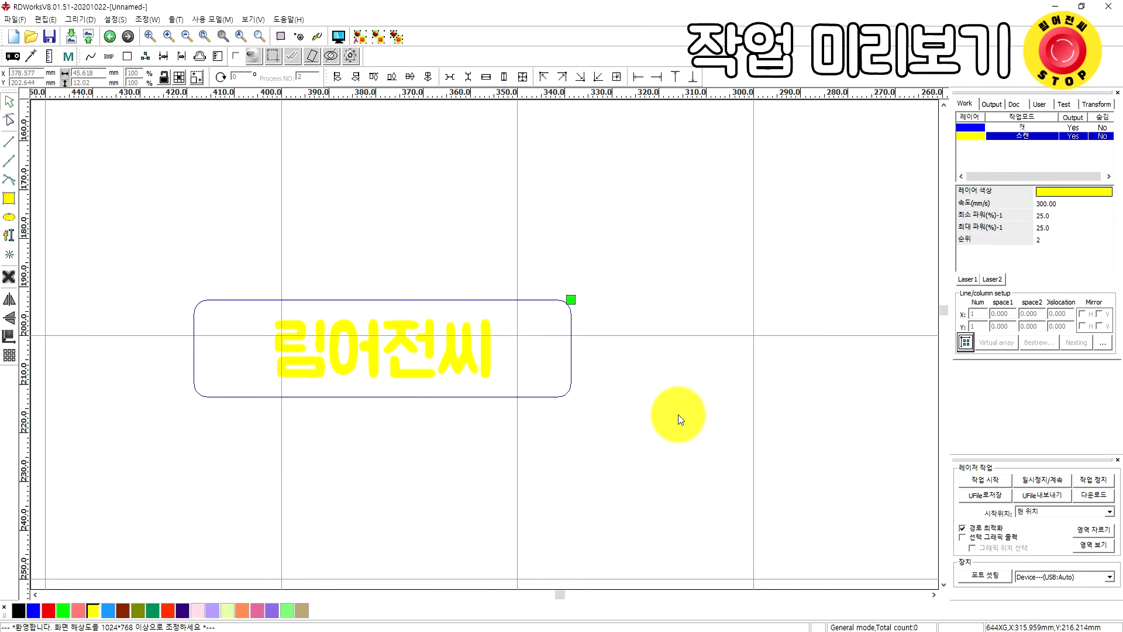
Run a 시뮬레이션 of the whole job in the Preview window, then close it
left_click(335, 35)
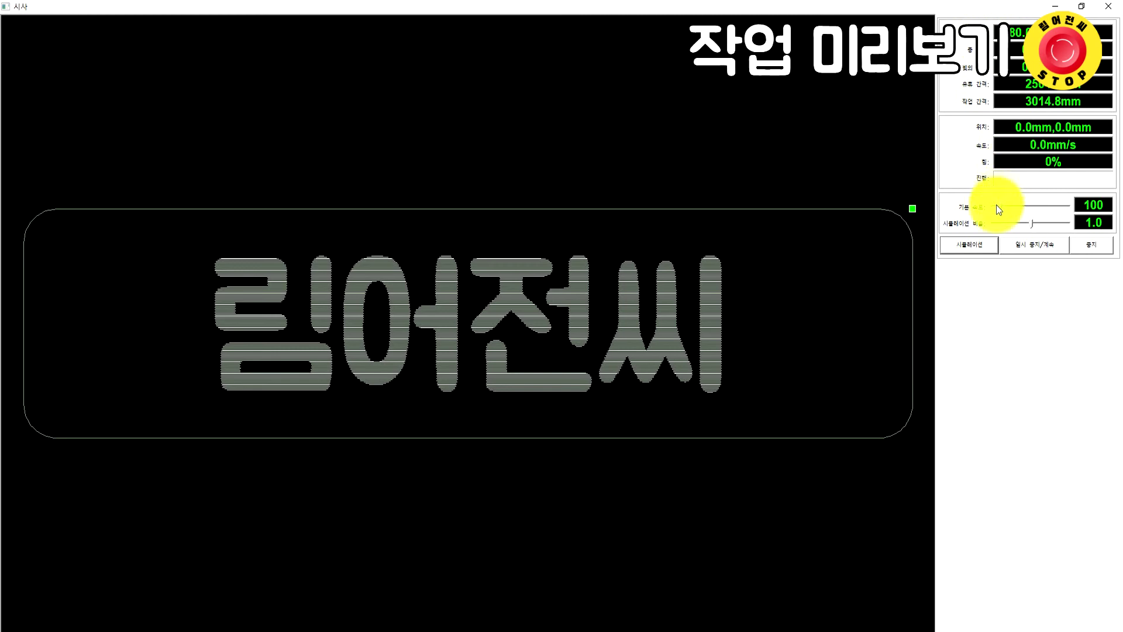
left_click(988, 245)
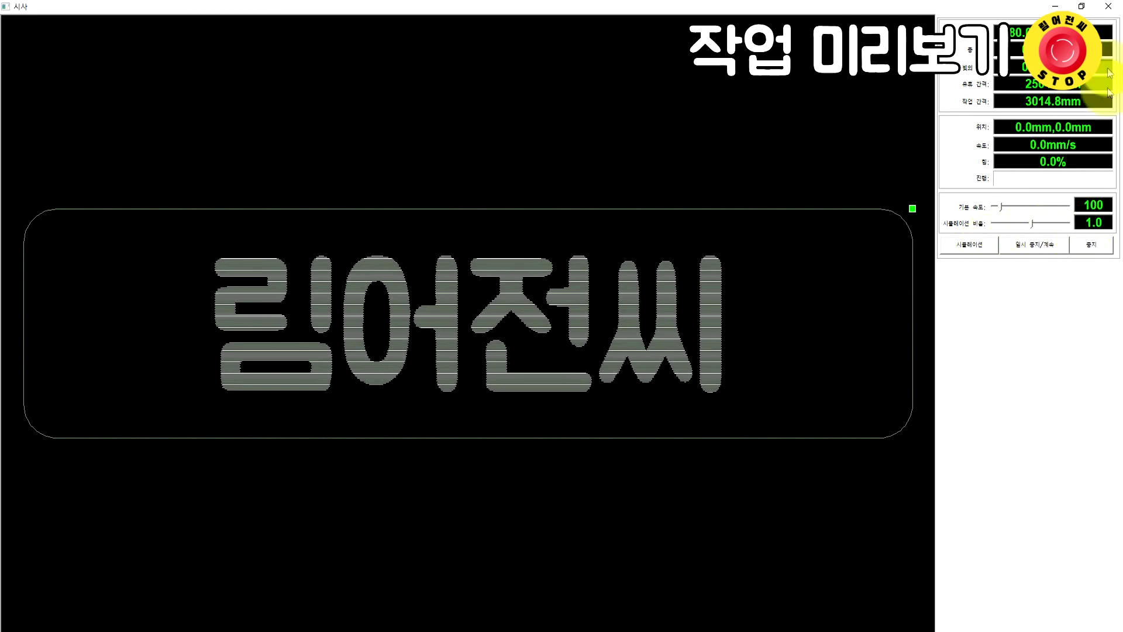
left_click(1114, 16)
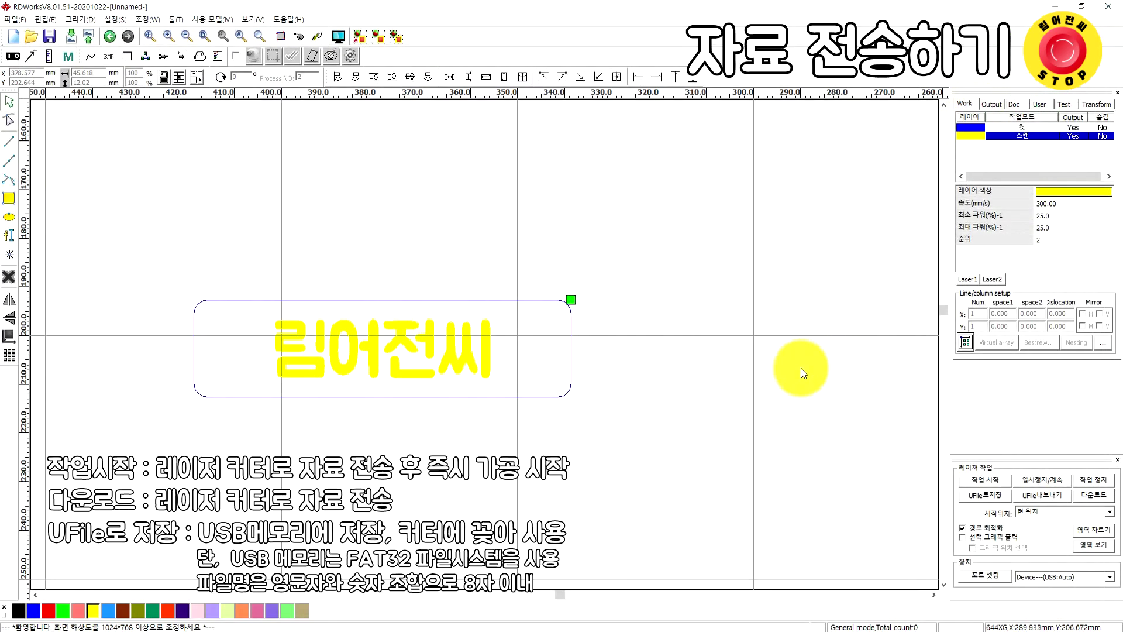